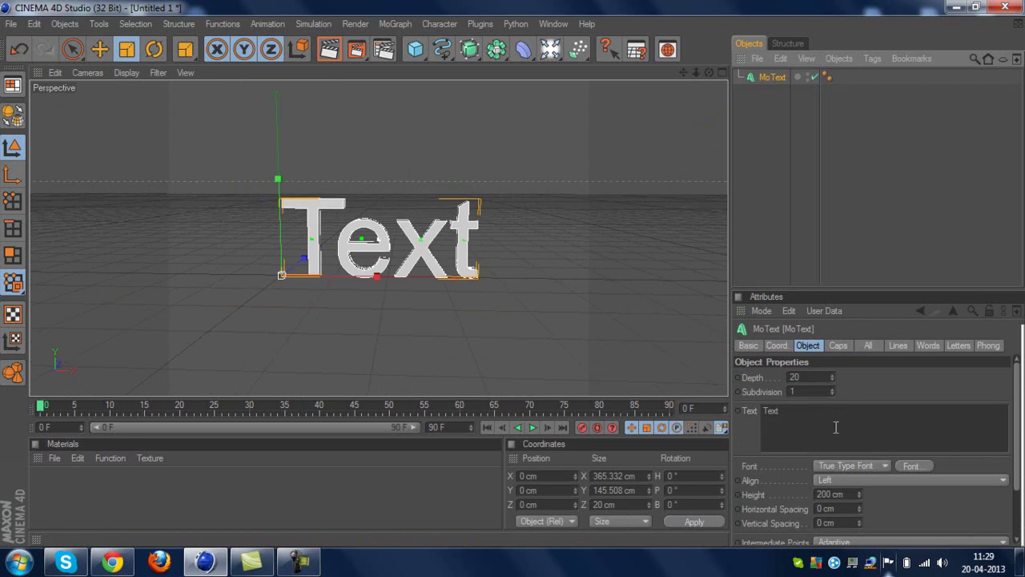
- Replace the default wording of the MoText object with "Tuto"
{"action": "key", "text": "BackSpace"}
{"action": "key", "text": "BackSpace"}
{"action": "key", "text": "BackSpace"}
{"action": "key", "text": "BackSpace"}
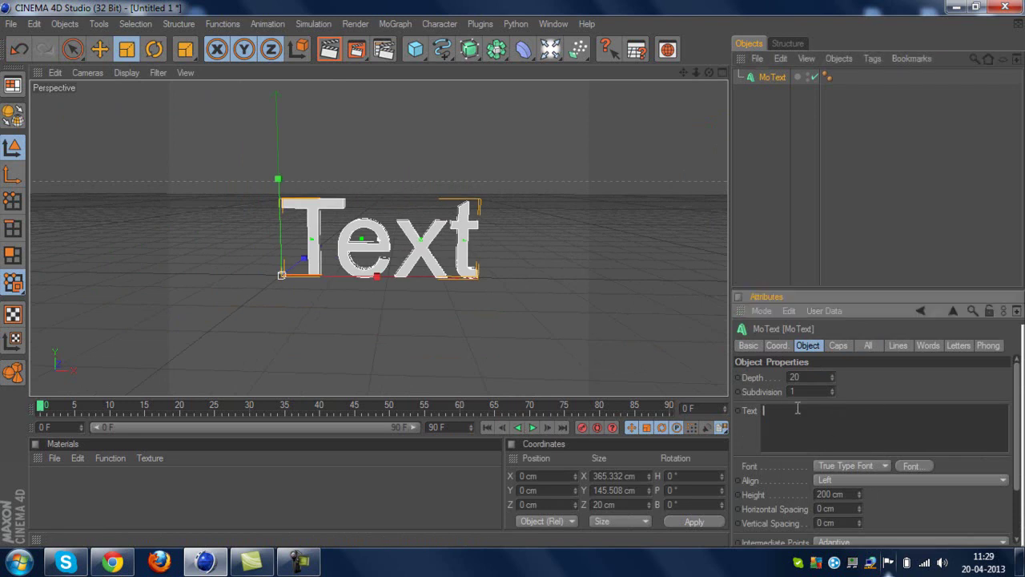
{"action": "type", "text": "Tuto"}
- View the red 3D text sample on the desktop wallpaper and return to the scene
{"action": "left_click", "coordinate": [1019, 561]}
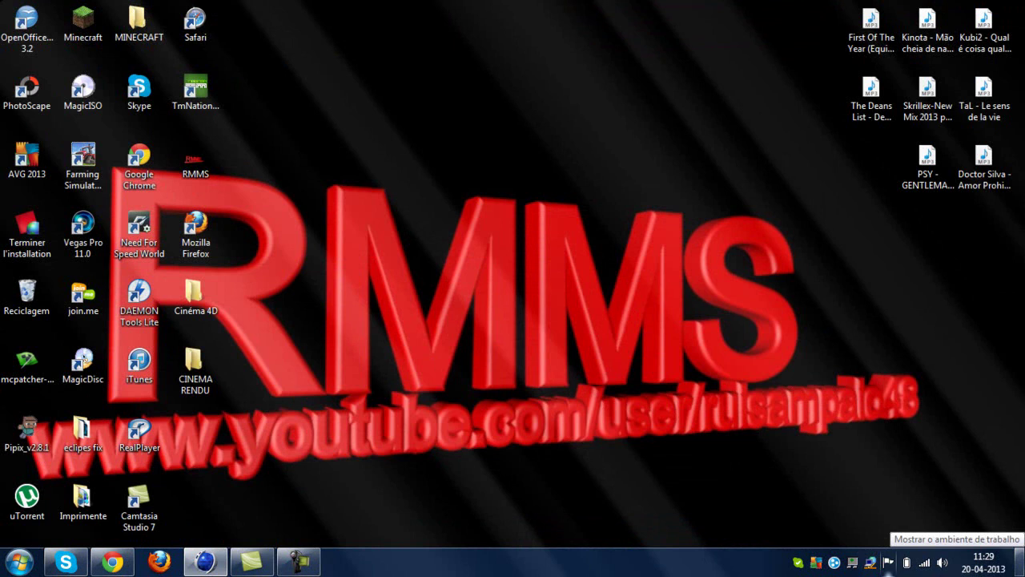
{"action": "left_click", "coordinate": [1020, 561]}
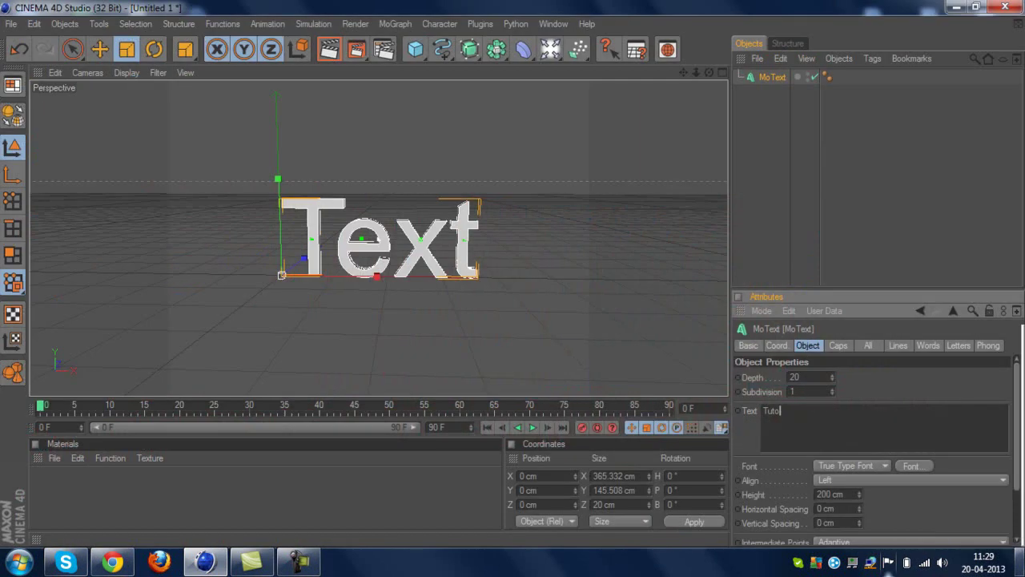
{"action": "left_click", "coordinate": [1019, 560]}
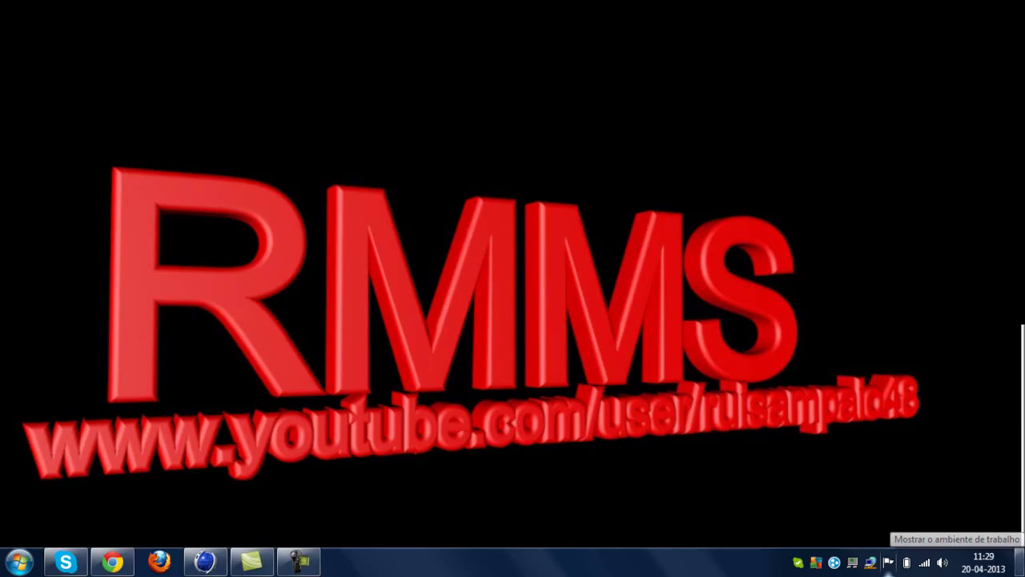
{"action": "left_click", "coordinate": [1019, 561]}
{"action": "left_click", "coordinate": [1019, 560]}
{"action": "left_click", "coordinate": [1020, 560]}
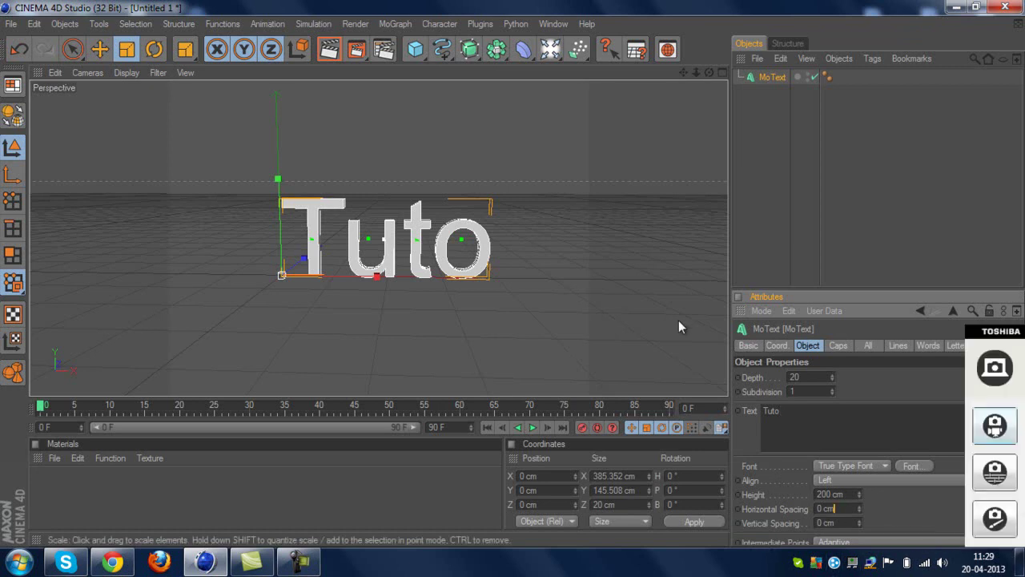
- Set the extrusion depth of the "Tuto" text to 60
{"action": "left_click", "coordinate": [868, 435]}
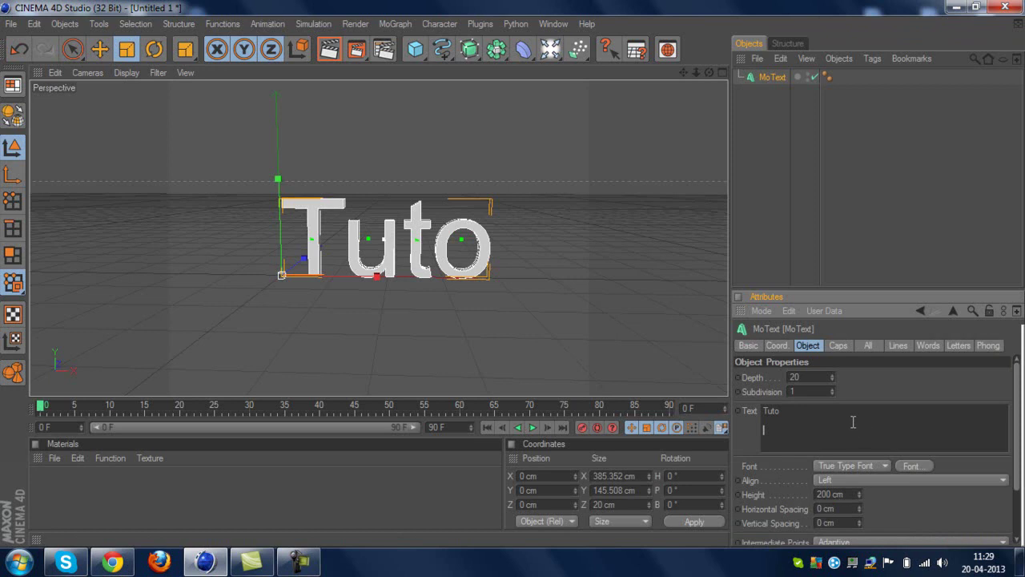
{"action": "left_click", "coordinate": [833, 376]}
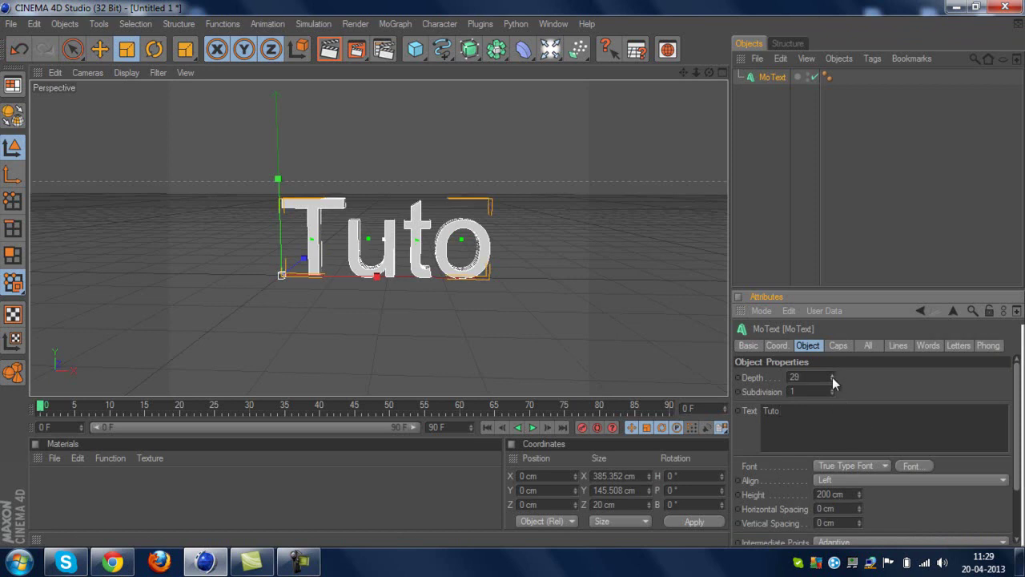
{"action": "left_click_drag", "start_coordinate": [833, 377], "coordinate": [833, 377]}
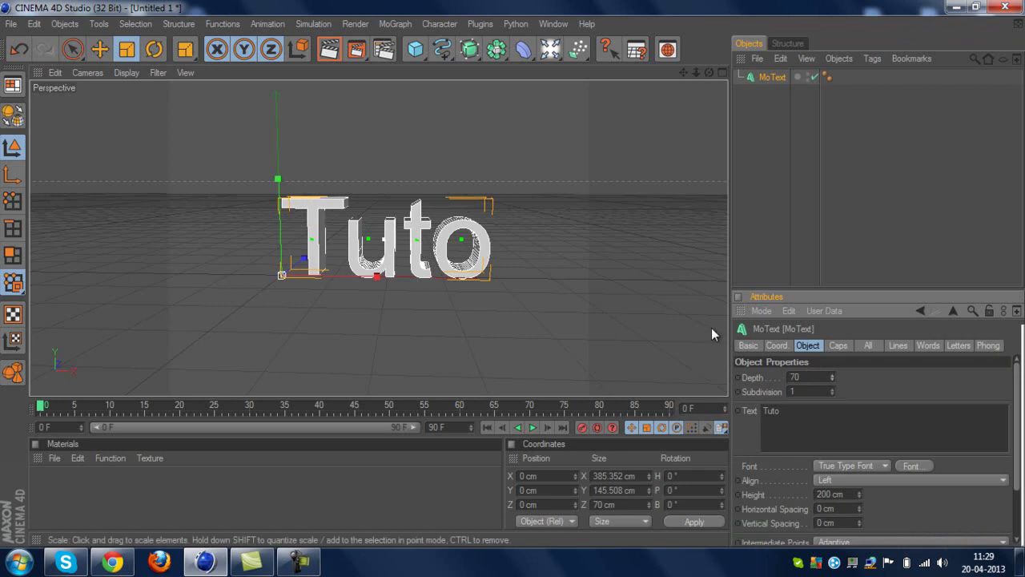
{"action": "left_click", "coordinate": [818, 378]}
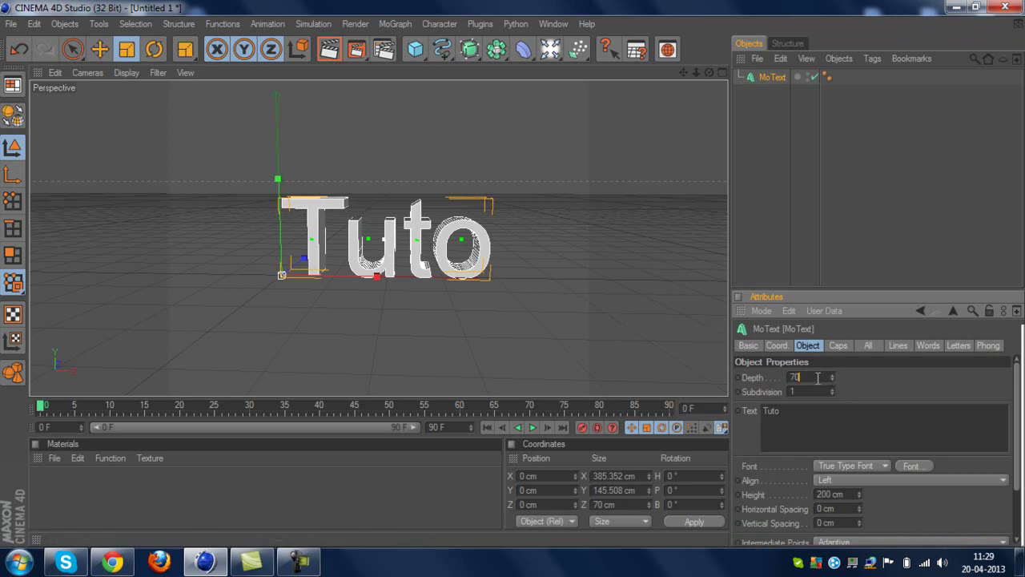
{"action": "key", "text": "Return"}
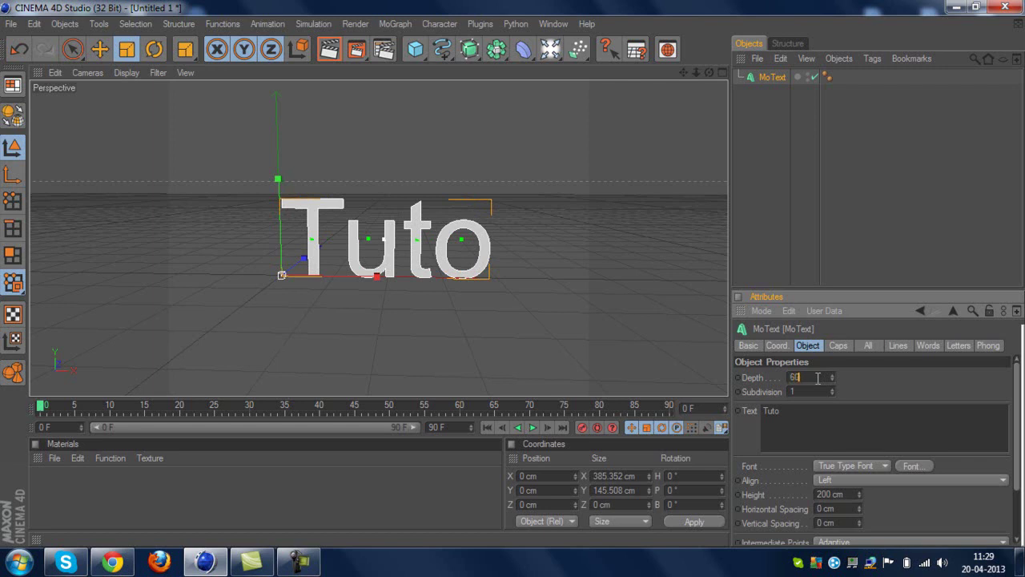
{"action": "key", "text": "Return"}
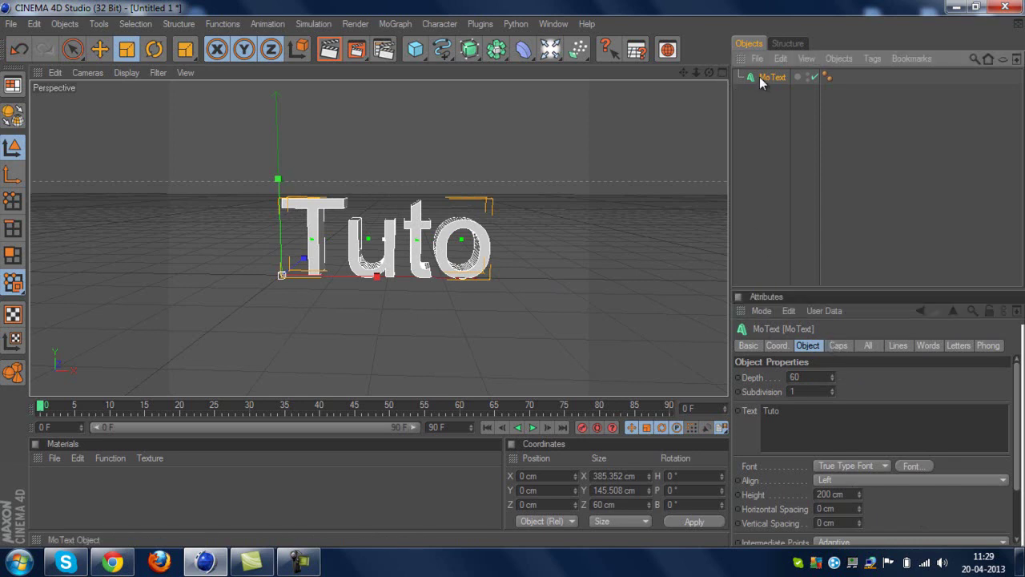
- Duplicate the MoText object and set the copy's depth to 30
{"action": "key", "text": "ctrl+c"}
{"action": "key", "text": "ctrl+v"}
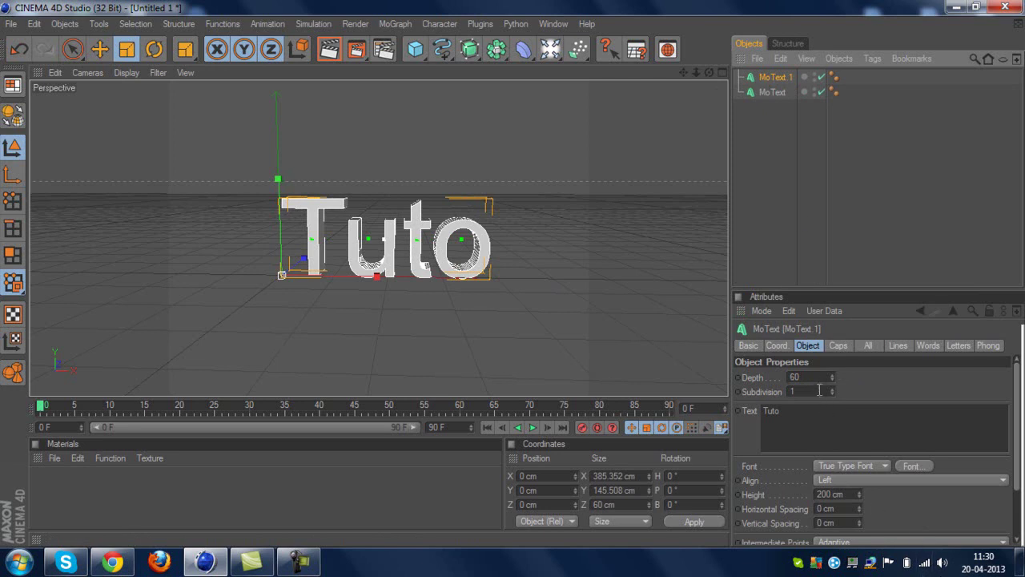
{"action": "left_click_drag", "start_coordinate": [812, 378], "coordinate": [704, 379]}
{"action": "type", "text": "30"}
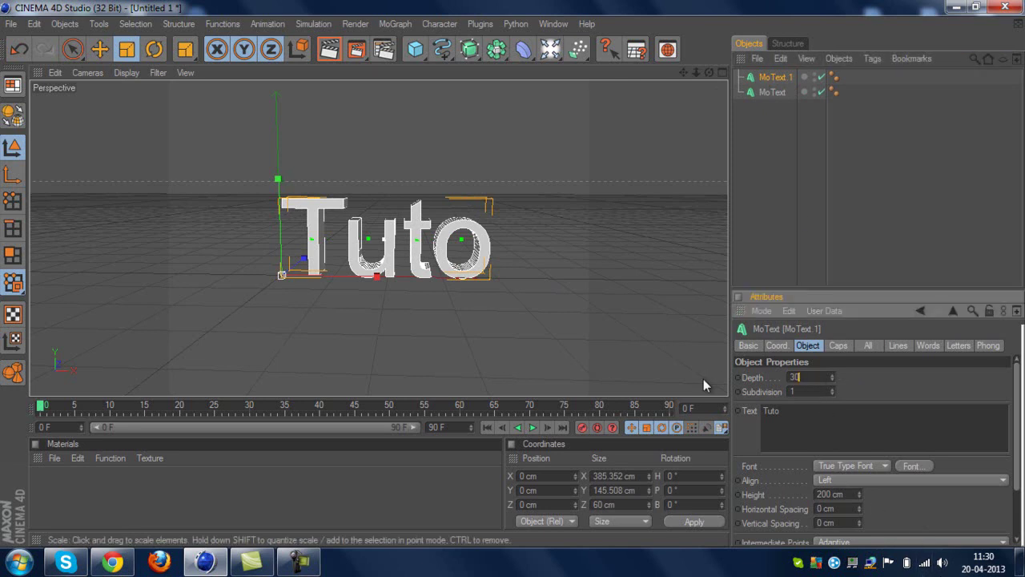
{"action": "key", "text": "Return"}
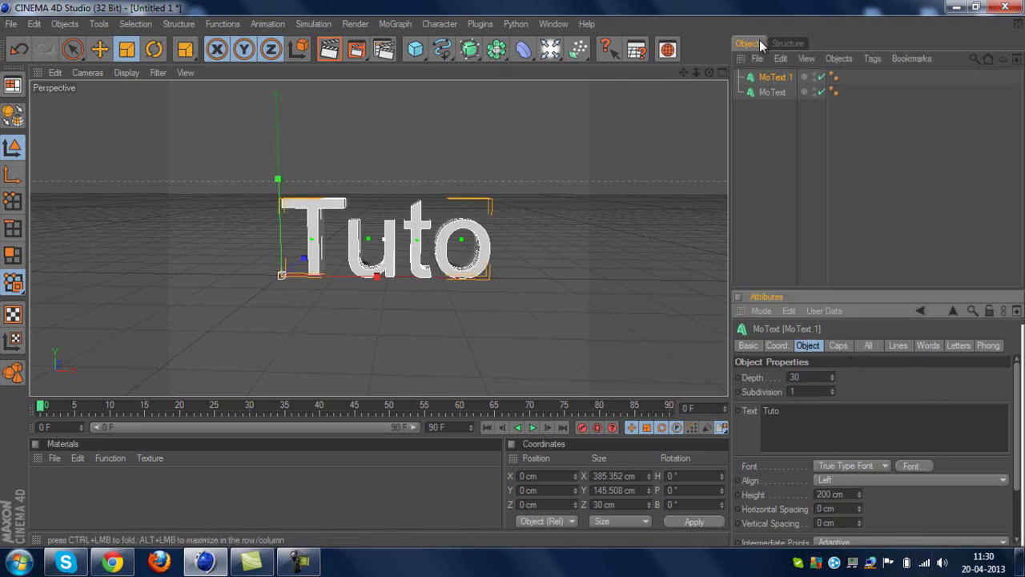
- Try to scale the text copy along its Z axis, and undo the change
{"action": "mouse_move", "coordinate": [514, 276]}
{"action": "left_mouse_down", "text": "alt"}
{"action": "mouse_move", "coordinate": [515, 247]}
{"action": "mouse_move", "coordinate": [514, 280]}
{"action": "mouse_move", "coordinate": [512, 271]}
{"action": "left_mouse_up", "text": "alt"}
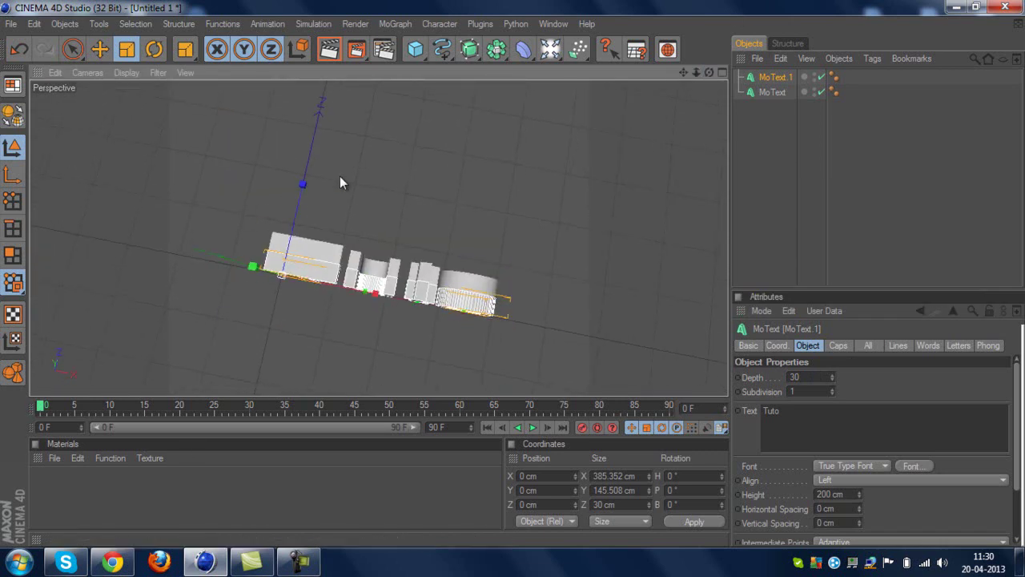
{"action": "left_click_drag", "start_coordinate": [308, 190], "coordinate": [517, 268]}
{"action": "left_click", "coordinate": [19, 49]}
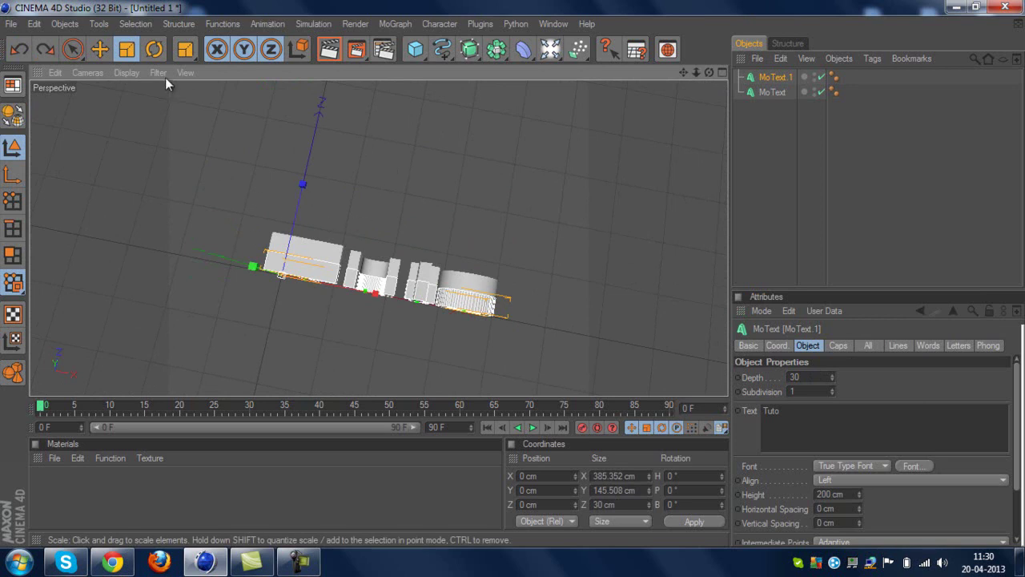
- Move the thinner text copy inside the thicker one, to about X -1 cm, Y 2 cm, Z 12.9 cm
{"action": "left_click", "coordinate": [101, 51]}
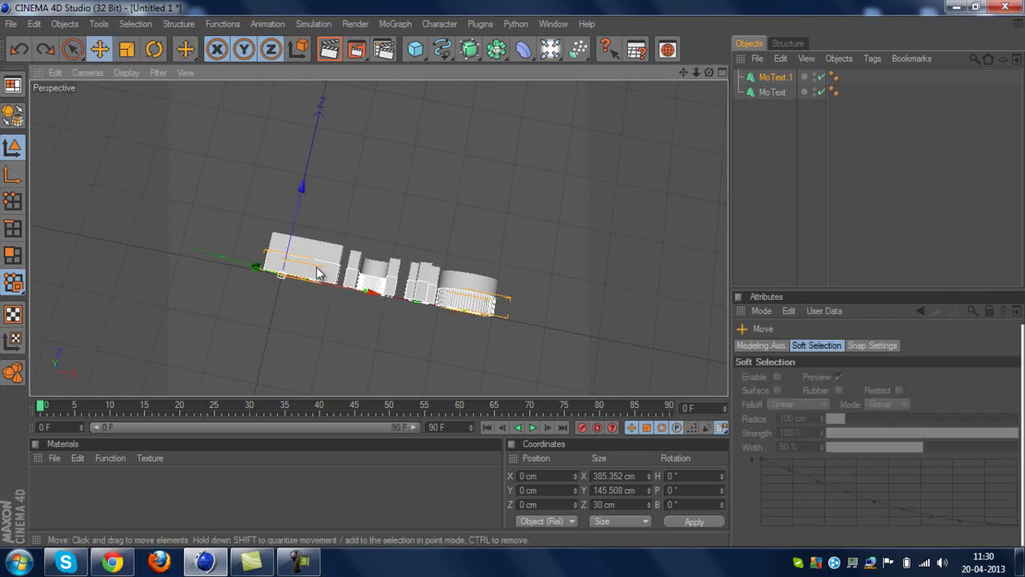
{"action": "left_click_drag", "start_coordinate": [317, 273], "coordinate": [513, 277]}
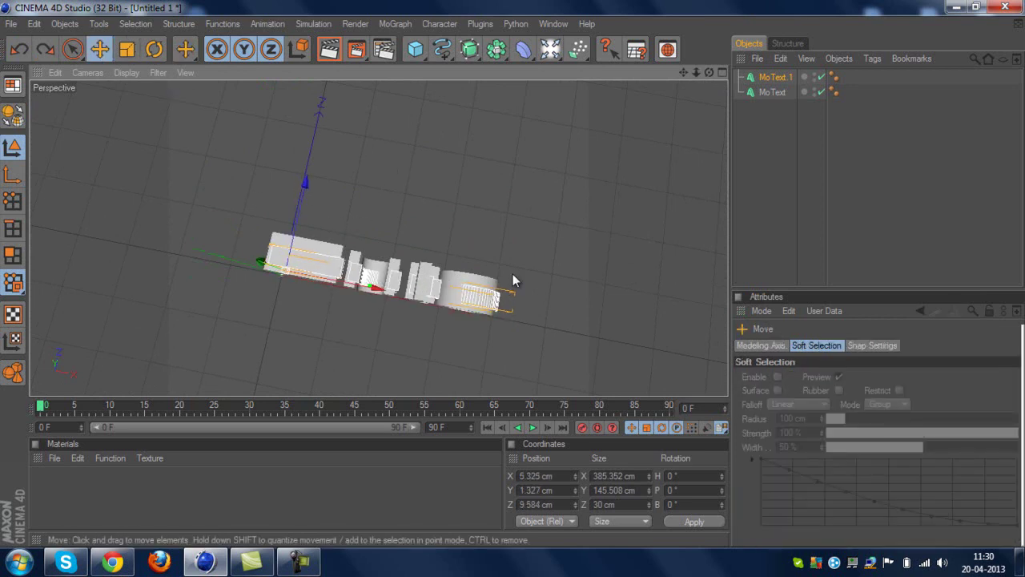
{"action": "left_click_drag", "start_coordinate": [513, 274], "coordinate": [158, 153]}
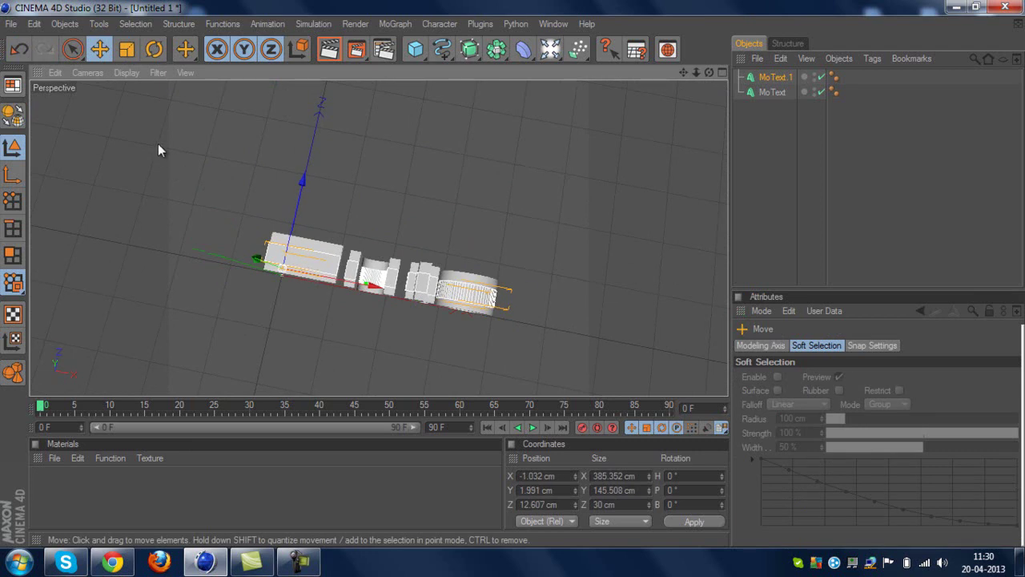
{"action": "scroll", "coordinate": [572, 187], "scroll_direction": "down", "scroll_amount": 4}
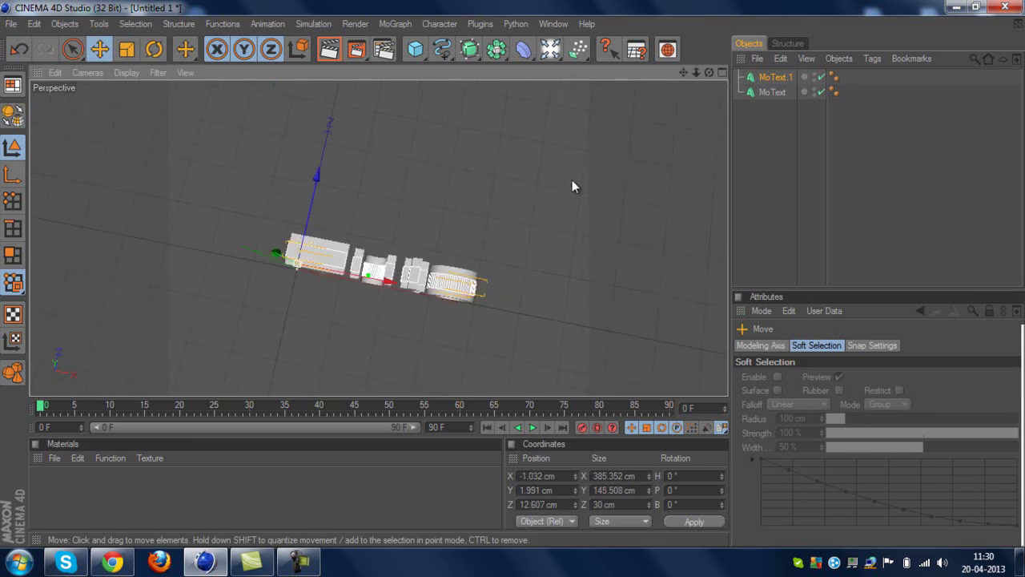
{"action": "scroll", "coordinate": [572, 187], "scroll_direction": "up", "scroll_amount": 4}
{"action": "mouse_move", "coordinate": [517, 281]}
{"action": "left_mouse_down", "text": "alt"}
{"action": "mouse_move", "coordinate": [515, 270]}
{"action": "mouse_move", "coordinate": [512, 318]}
{"action": "mouse_move", "coordinate": [513, 274]}
{"action": "left_mouse_up", "text": "alt"}
{"action": "left_click_drag", "start_coordinate": [270, 265], "coordinate": [286, 265]}
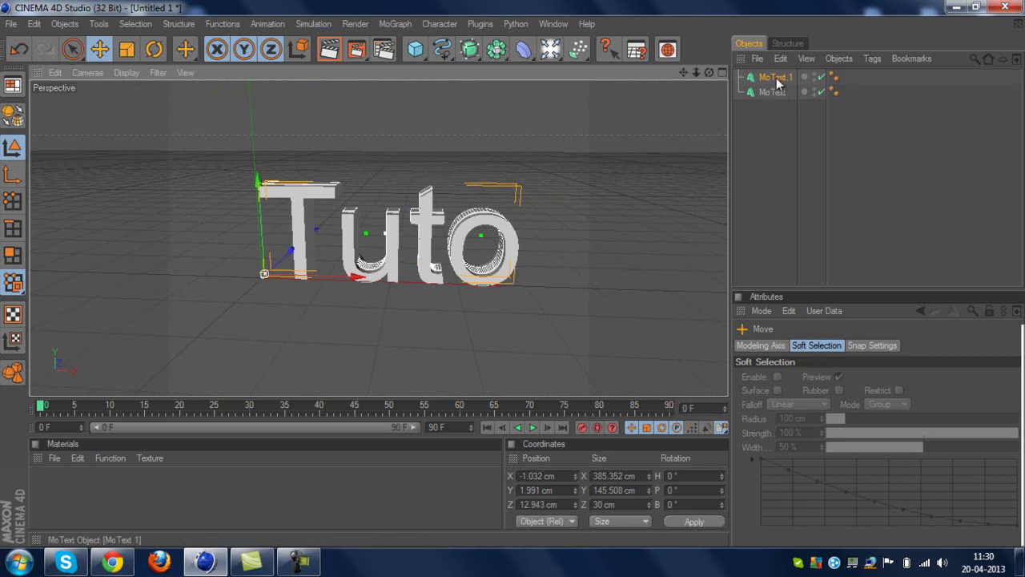
- Set both the start and end caps of the thinner text copy to Fillet Cap
{"action": "left_click", "coordinate": [776, 79]}
{"action": "left_click", "coordinate": [837, 345]}
{"action": "left_click", "coordinate": [824, 375]}
{"action": "left_click", "coordinate": [887, 433]}
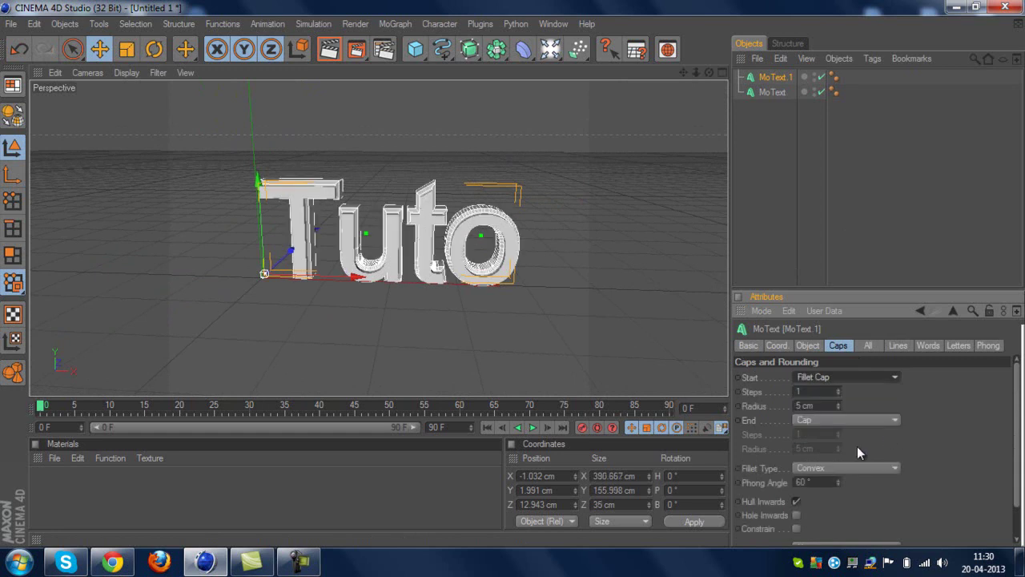
{"action": "left_click", "coordinate": [823, 420]}
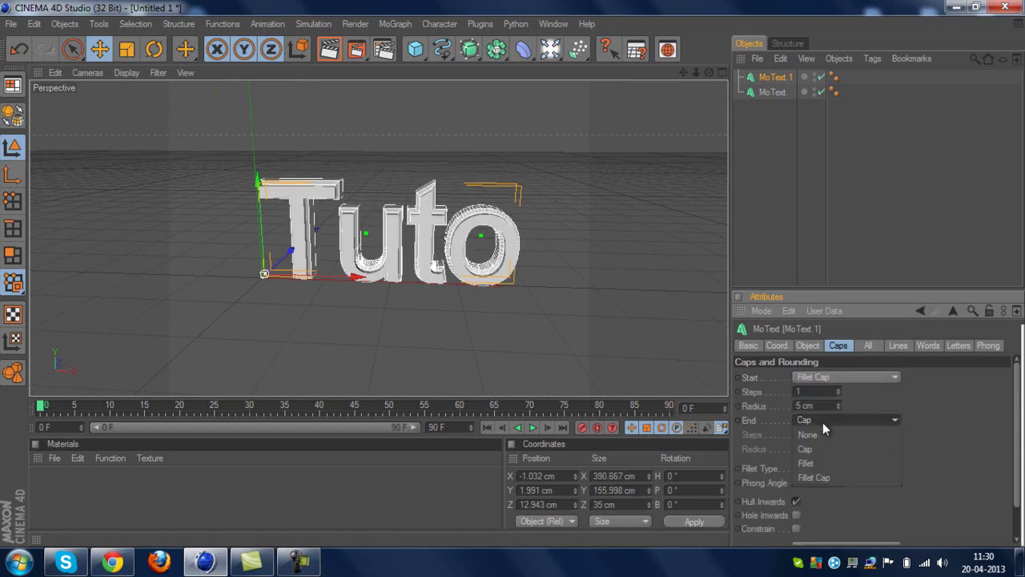
{"action": "left_click", "coordinate": [851, 474]}
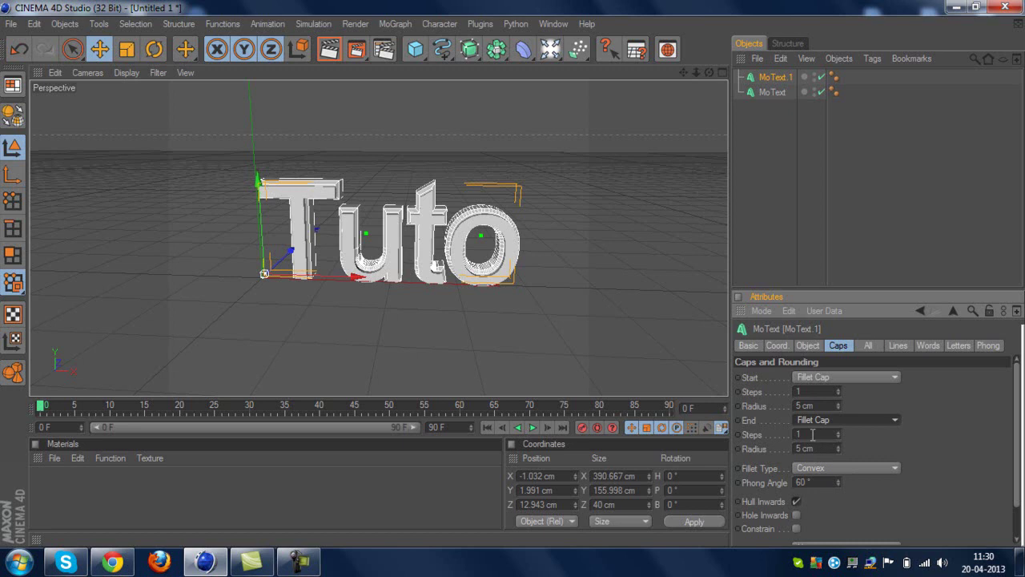
- Set the fillet steps of the copy's start and end caps to 35 and deselect the text
{"action": "left_click", "coordinate": [812, 434]}
{"action": "type", "text": "35"}
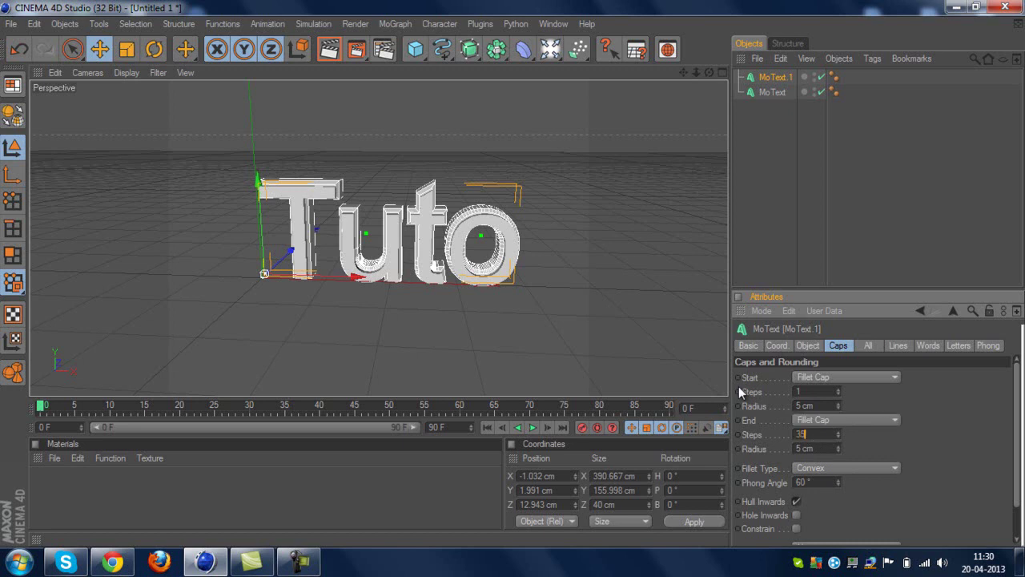
{"action": "left_click", "coordinate": [815, 392]}
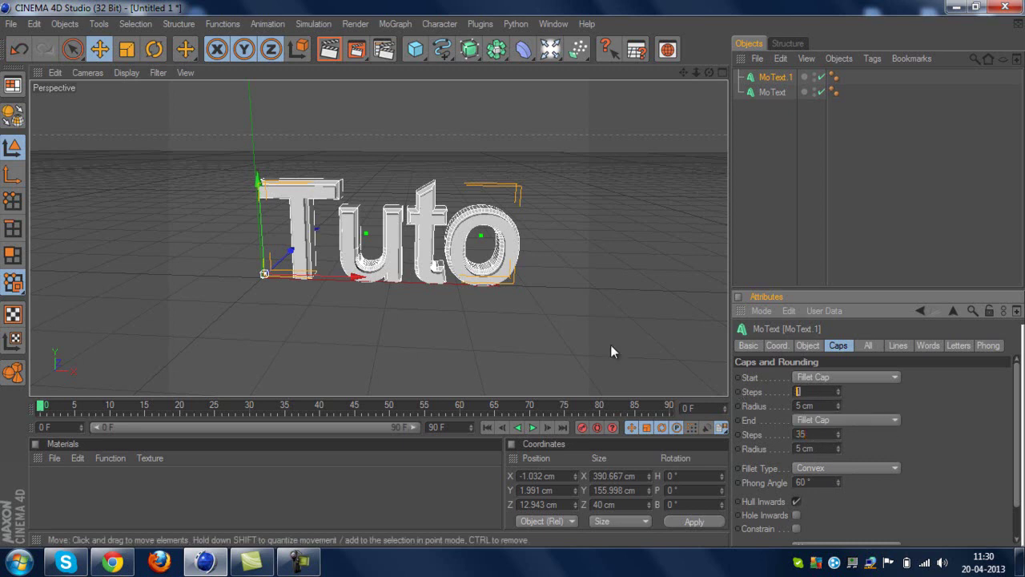
{"action": "type", "text": "35"}
{"action": "key", "text": "Return"}
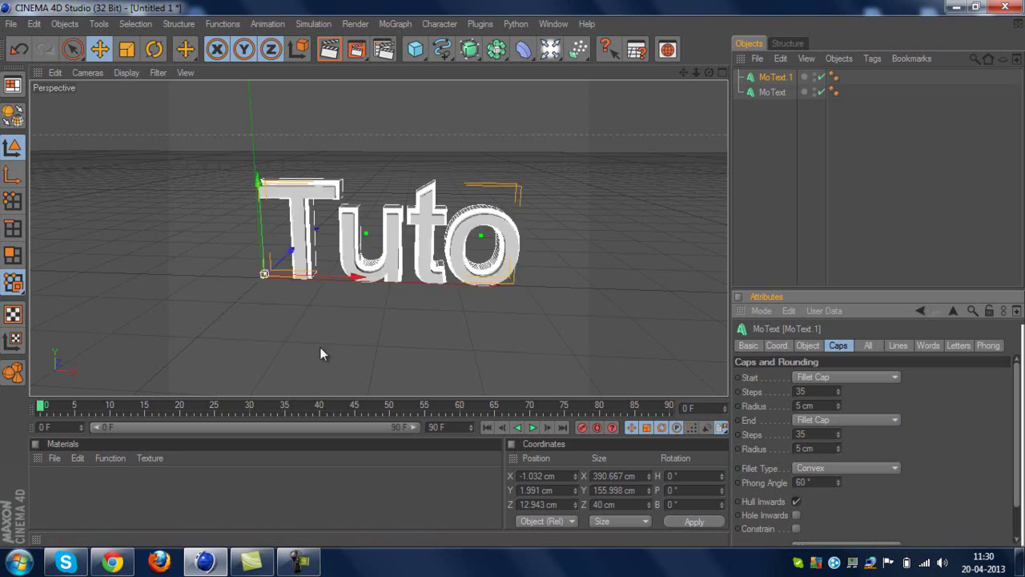
{"action": "left_click", "coordinate": [341, 382]}
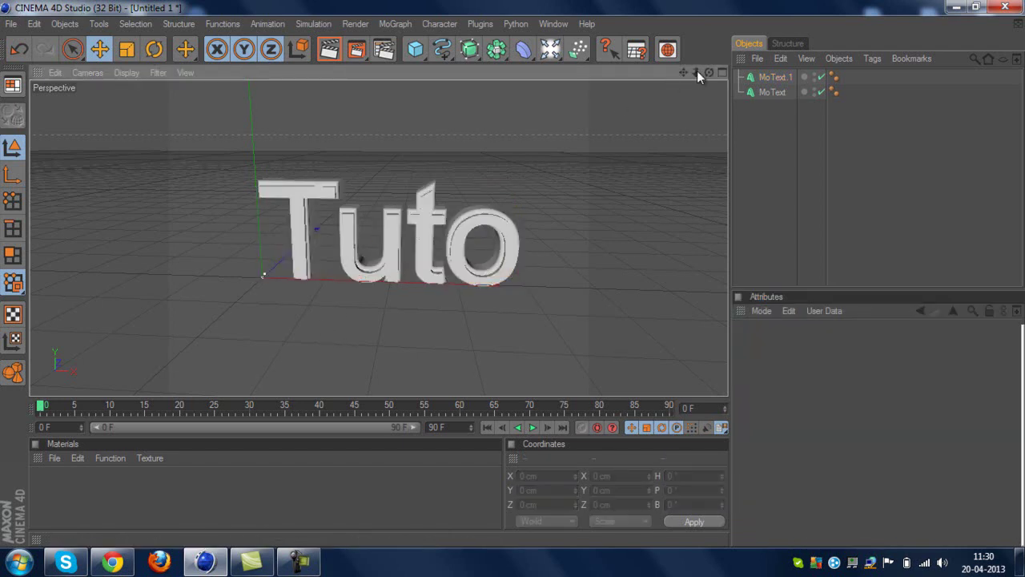
{"action": "left_click_drag", "start_coordinate": [513, 279], "coordinate": [513, 280], "text": "alt"}
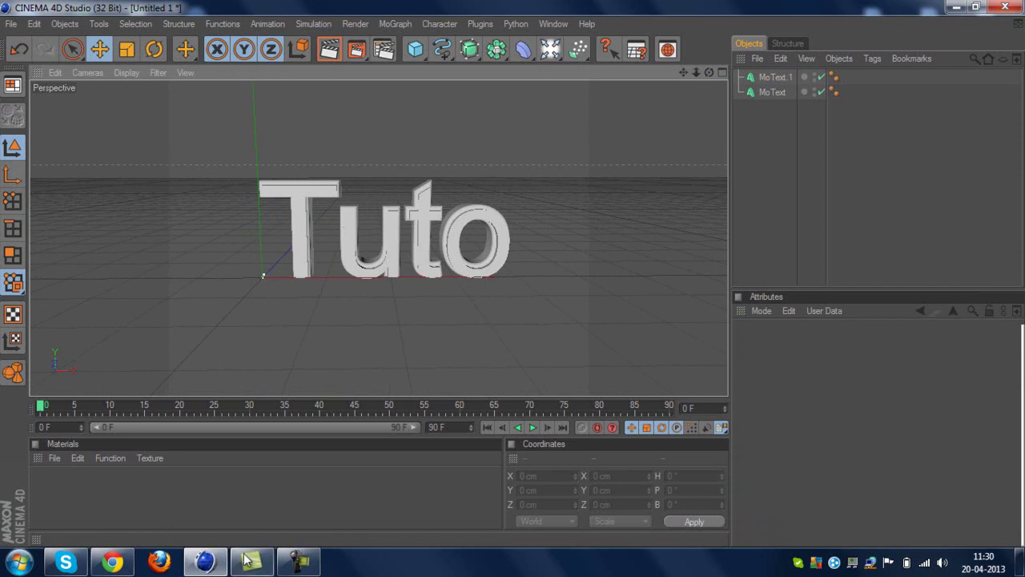
- Create a new material and set its colour to pure red (R 255, G 0, B 0)
{"action": "double_click", "coordinate": [194, 494]}
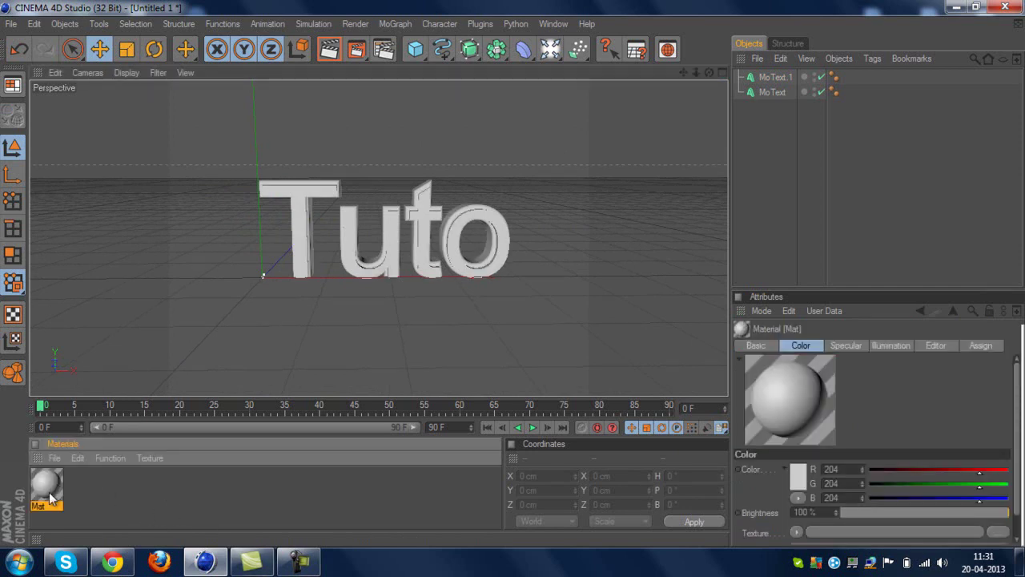
{"action": "double_click", "coordinate": [49, 495]}
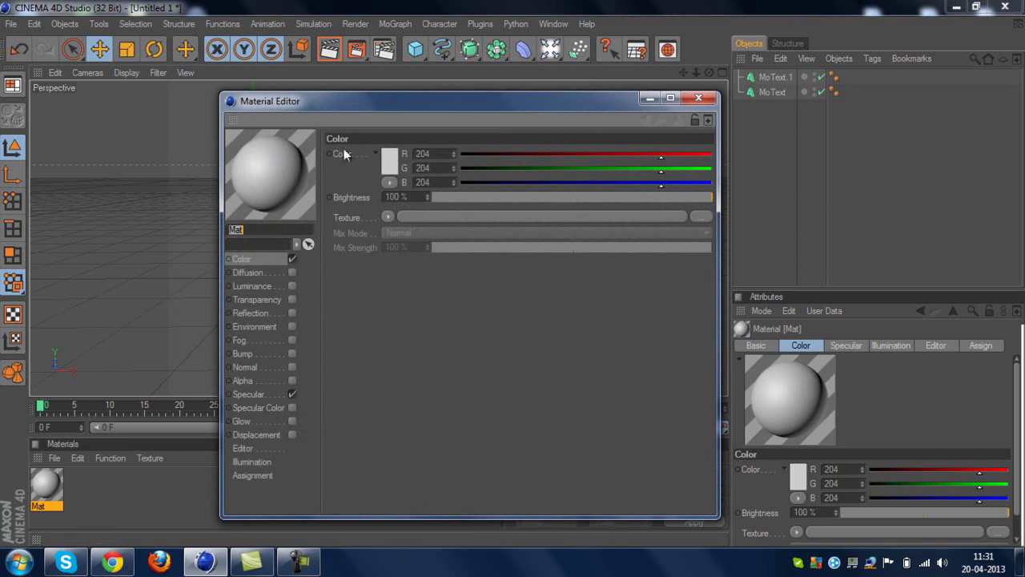
{"action": "left_click", "coordinate": [392, 158]}
{"action": "left_click_drag", "start_coordinate": [367, 143], "coordinate": [477, 88]}
{"action": "left_click_drag", "start_coordinate": [364, 97], "coordinate": [569, 115]}
{"action": "left_click", "coordinate": [425, 99]}
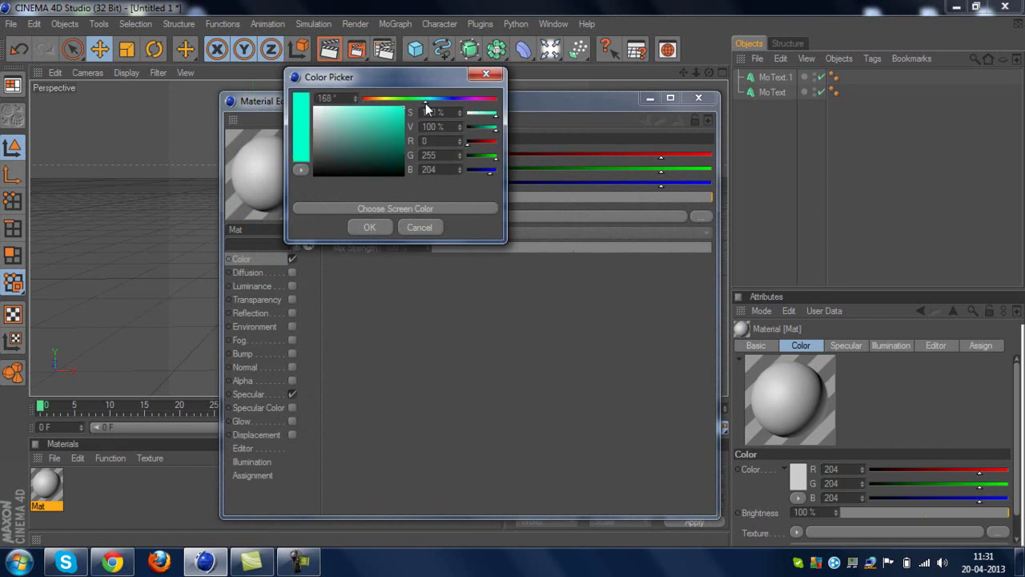
{"action": "left_click_drag", "start_coordinate": [426, 104], "coordinate": [348, 98]}
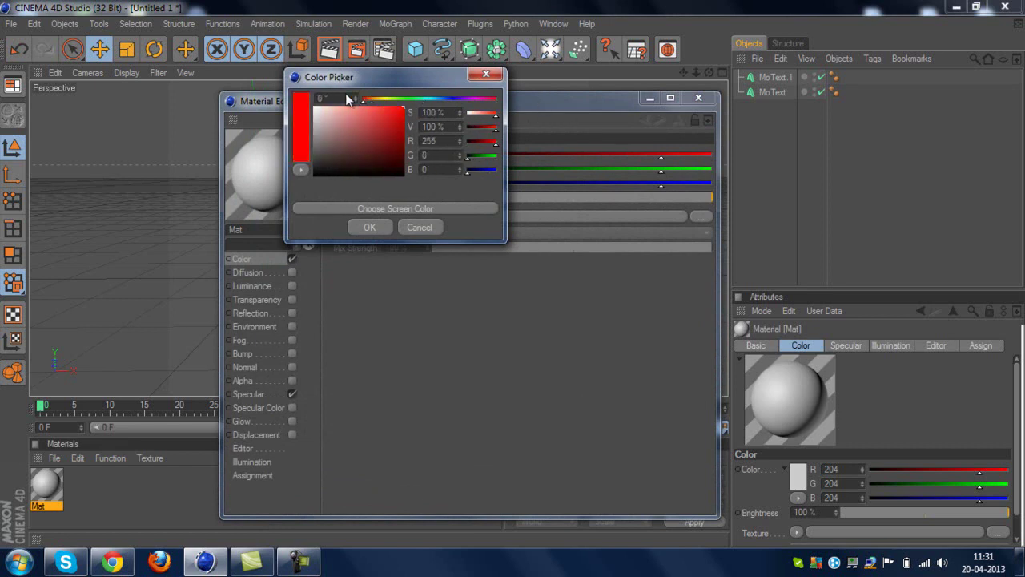
{"action": "left_click", "coordinate": [364, 228]}
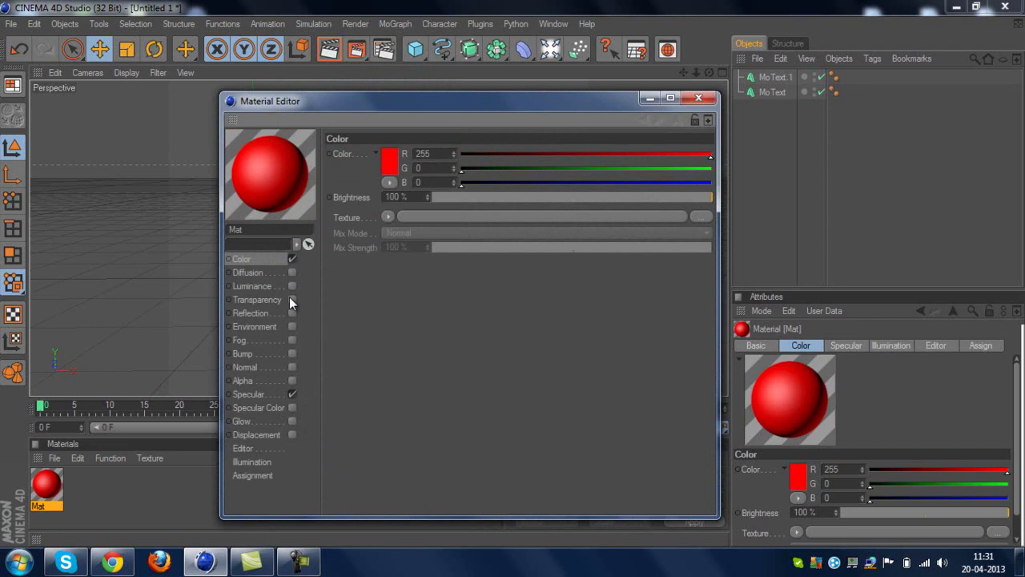
- Enable reflection on the red material with a pure red reflection colour (R 255, G 0, B 0) and 10% brightness
{"action": "left_click", "coordinate": [290, 300]}
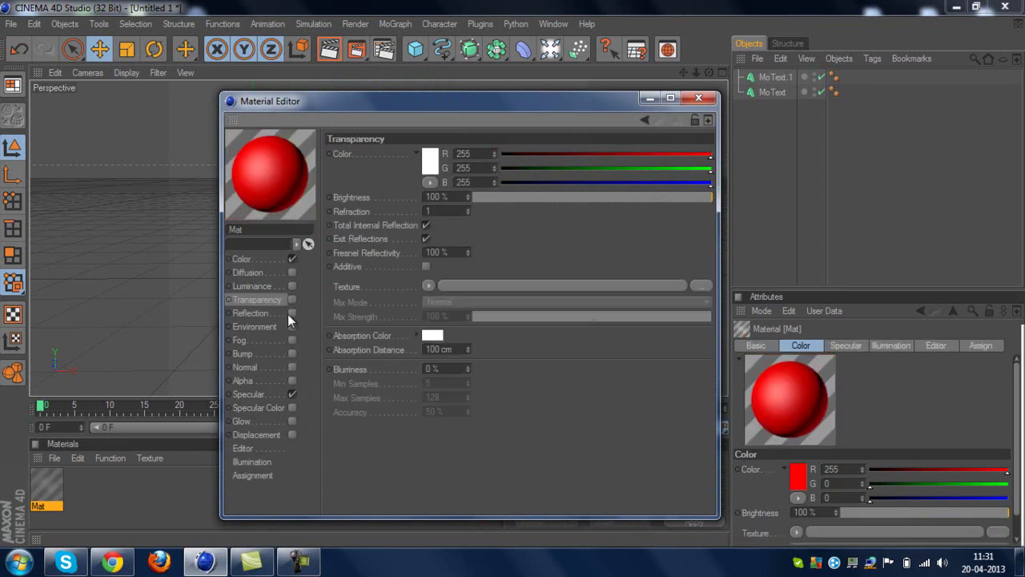
{"action": "left_click", "coordinate": [292, 313]}
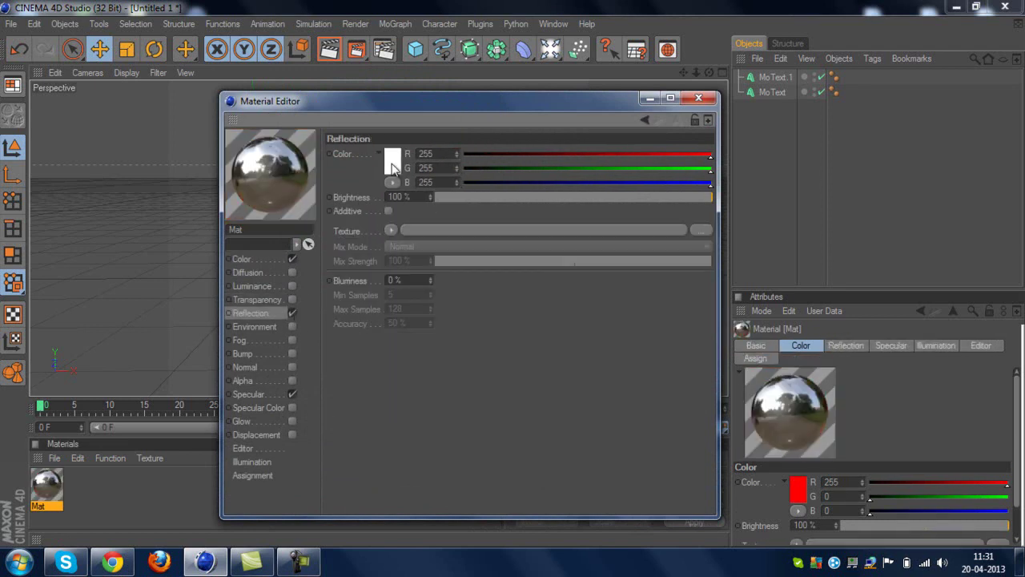
{"action": "left_click", "coordinate": [391, 163]}
{"action": "left_click_drag", "start_coordinate": [319, 116], "coordinate": [397, 113]}
{"action": "left_click", "coordinate": [362, 233]}
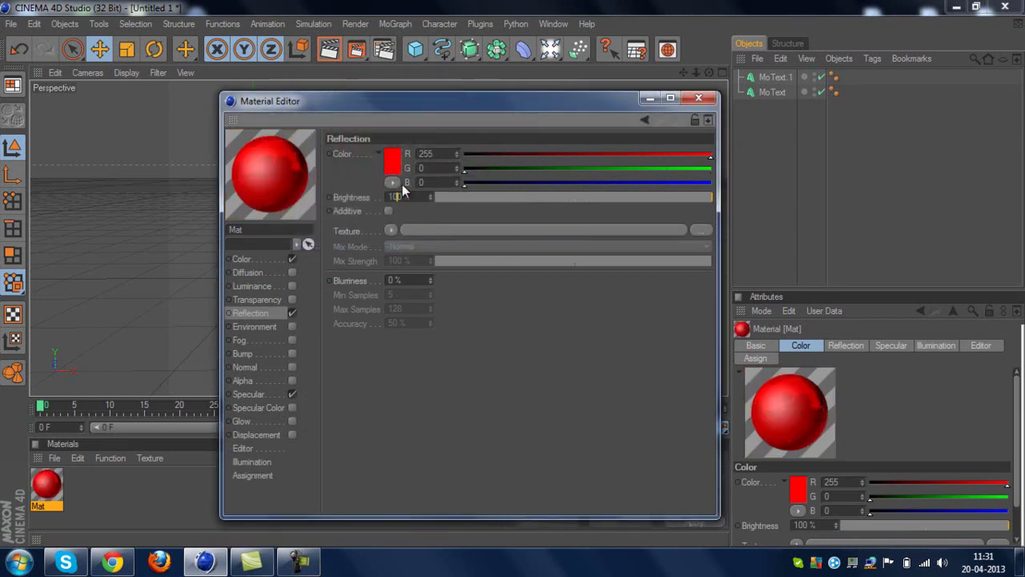
{"action": "type", "text": "10"}
{"action": "key", "text": "Return"}
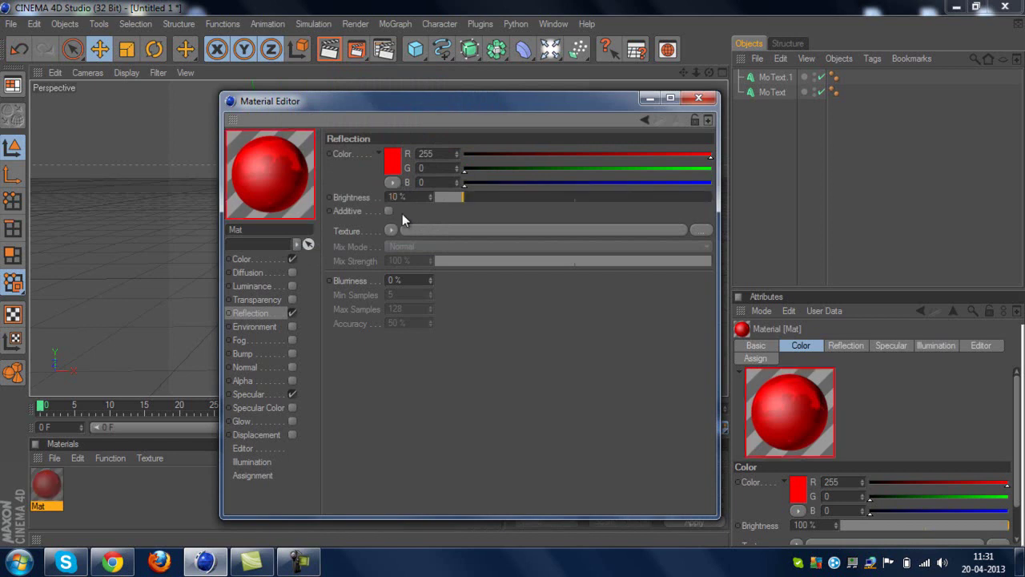
{"action": "left_click", "coordinate": [698, 98]}
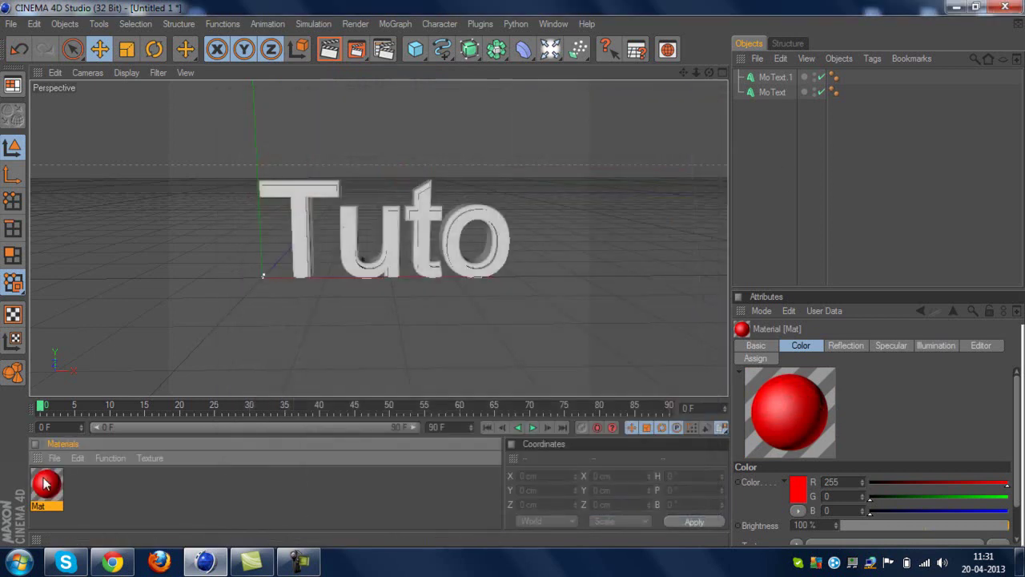
- Apply the red material to the MoText.1 text object and render the active view to check it
{"action": "left_click_drag", "start_coordinate": [48, 486], "coordinate": [312, 239]}
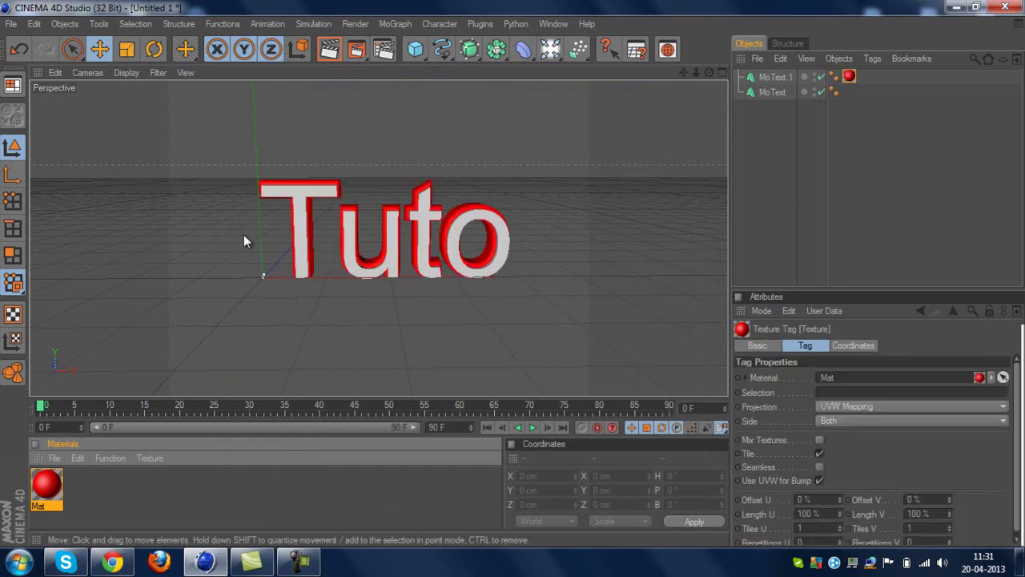
{"action": "left_click", "coordinate": [329, 50]}
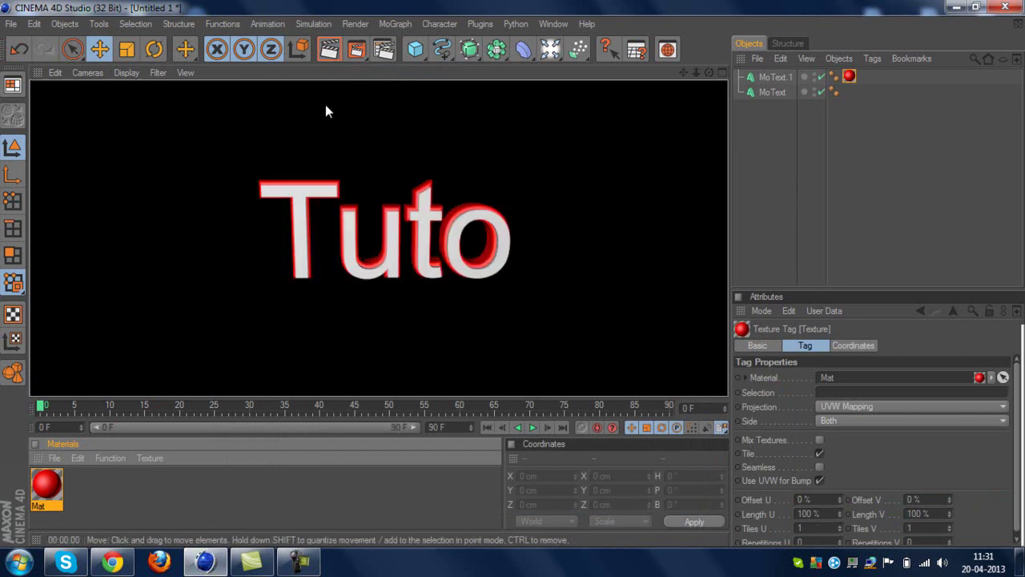
{"action": "left_click", "coordinate": [319, 128]}
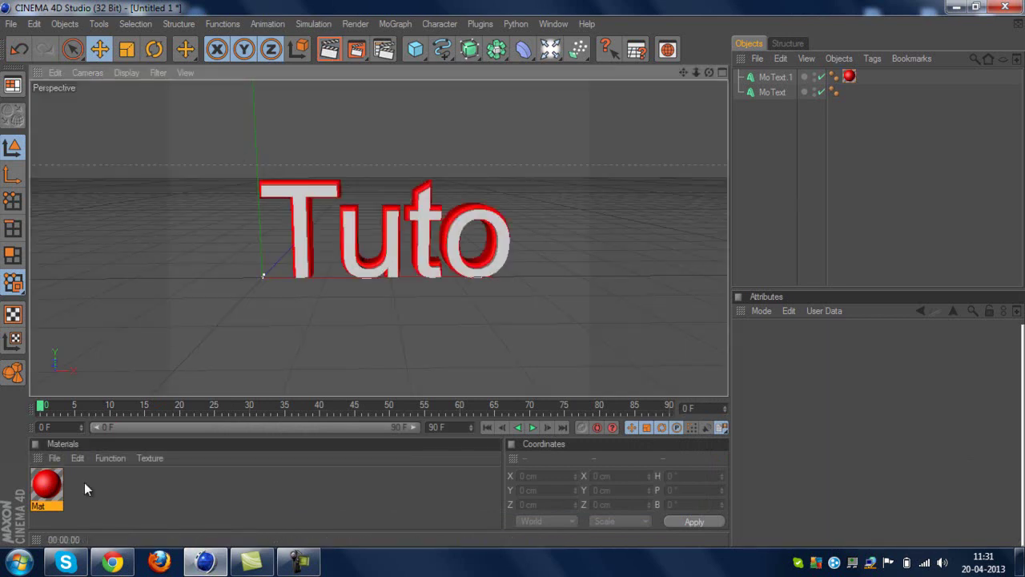
- Create a second material with reflection enabled and set its colour to white (R 255, G 255, B 255)
{"action": "double_click", "coordinate": [196, 498]}
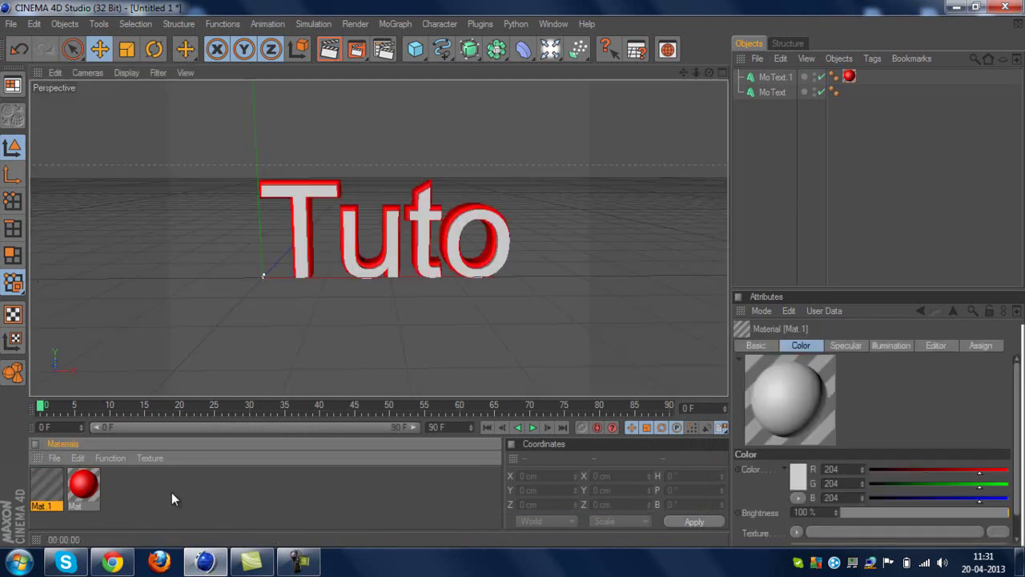
{"action": "double_click", "coordinate": [58, 503]}
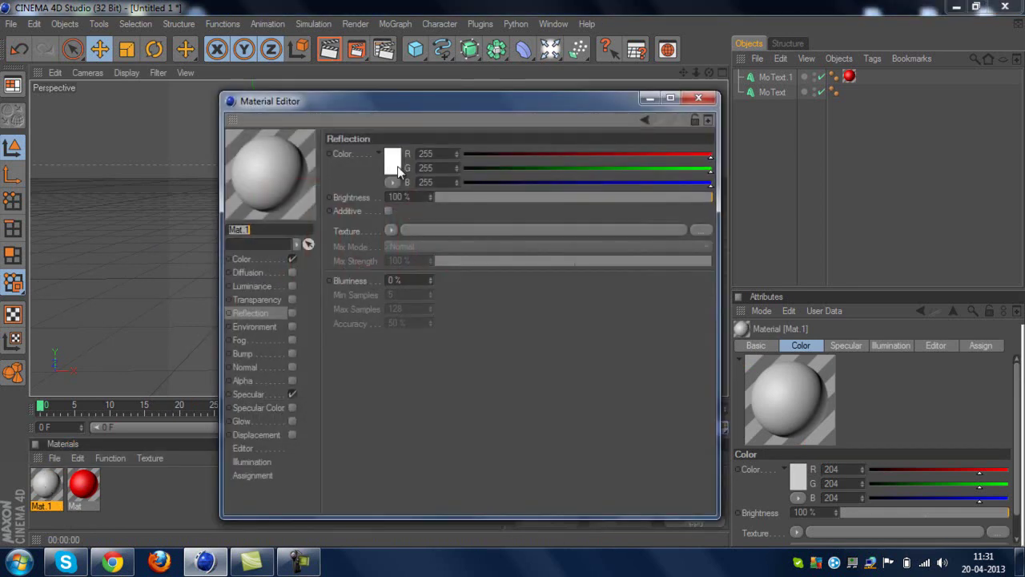
{"action": "left_click", "coordinate": [293, 313]}
{"action": "left_click", "coordinate": [254, 258]}
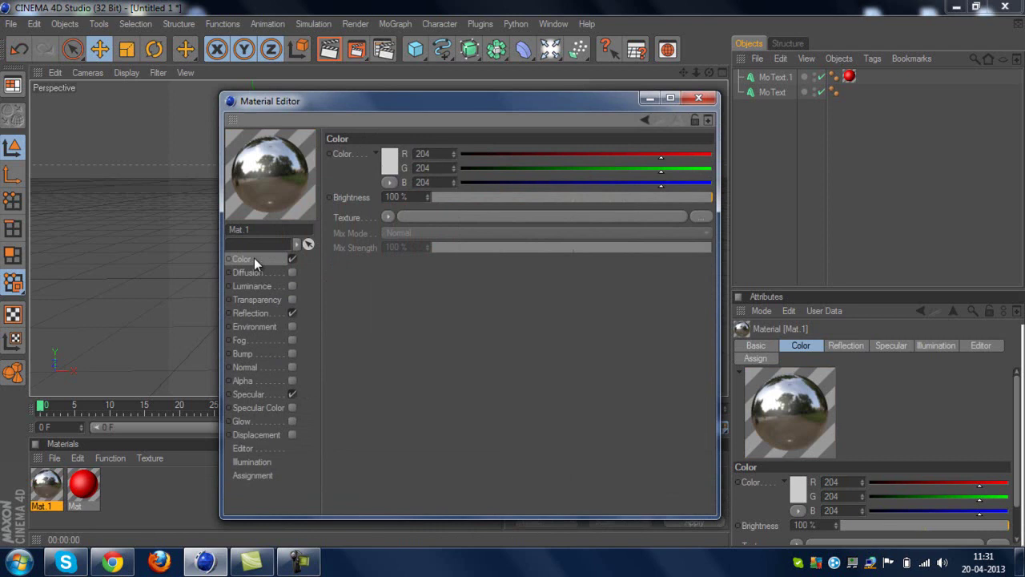
{"action": "left_click", "coordinate": [386, 155]}
{"action": "left_click", "coordinate": [420, 97]}
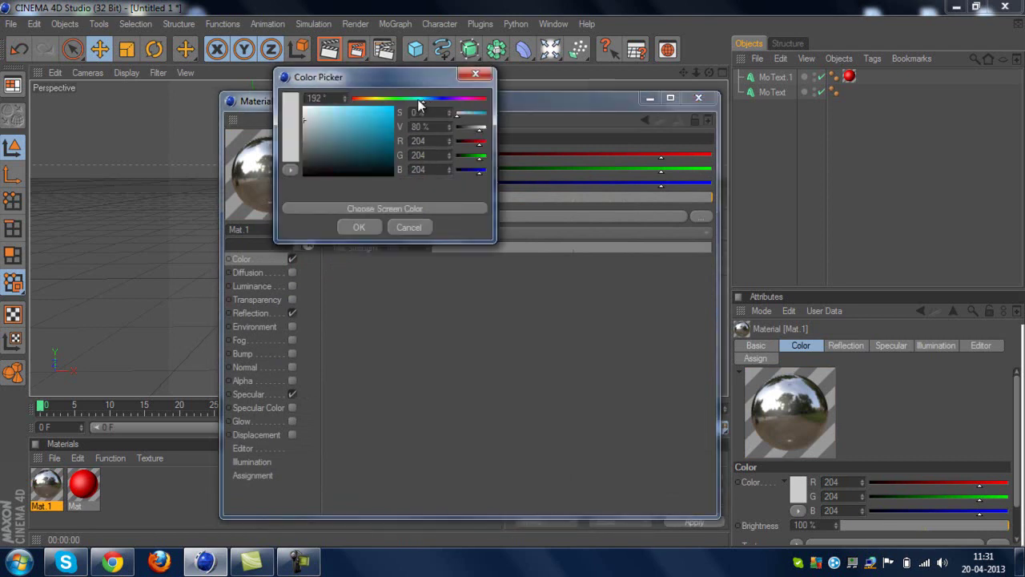
{"action": "left_click_drag", "start_coordinate": [417, 106], "coordinate": [305, 84]}
{"action": "left_click", "coordinate": [358, 227]}
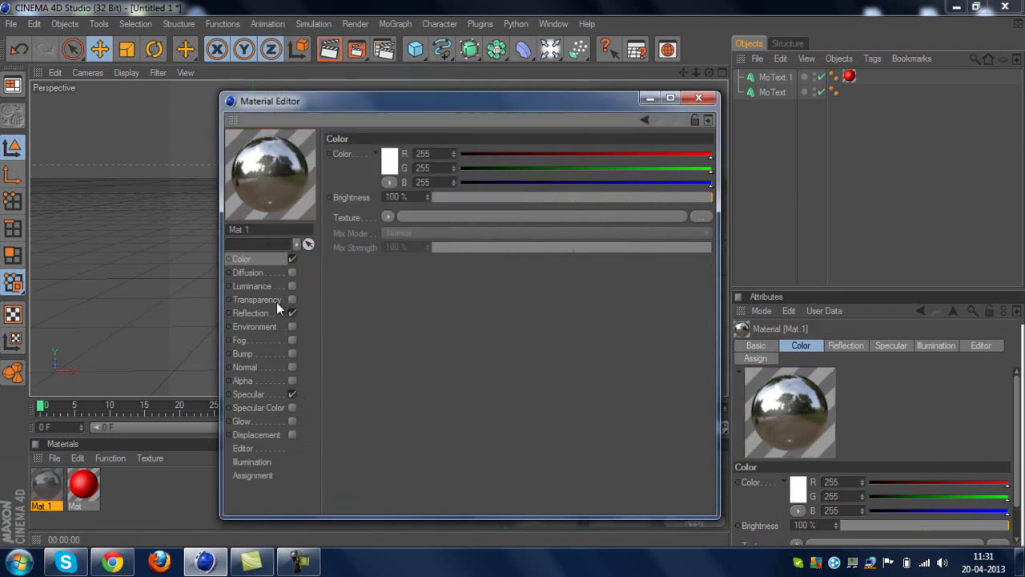
- Set the second material's reflection brightness to 10%, keep its reflection colour white, and finish editing the material
{"action": "left_click", "coordinate": [272, 314]}
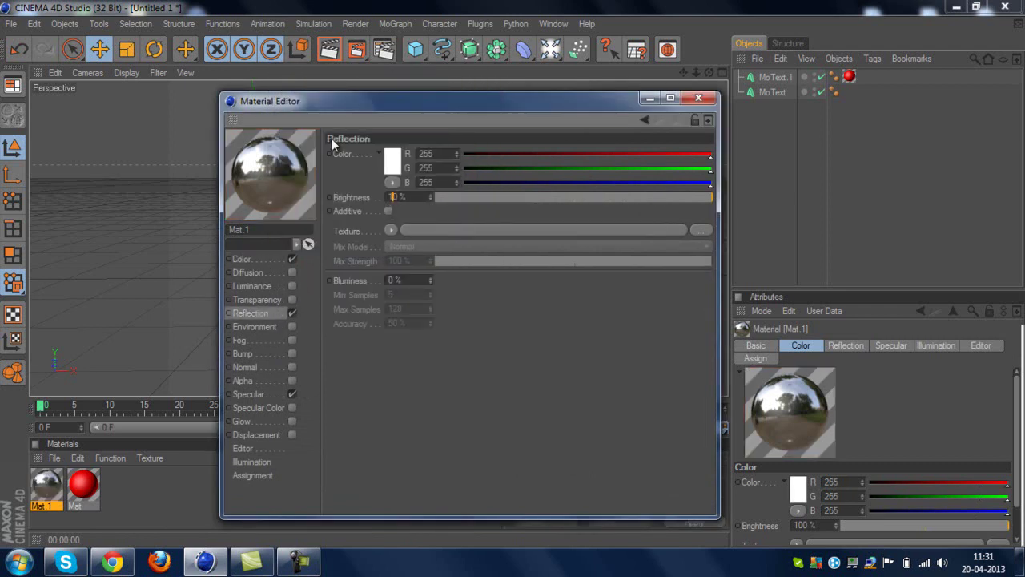
{"action": "left_click", "coordinate": [391, 161]}
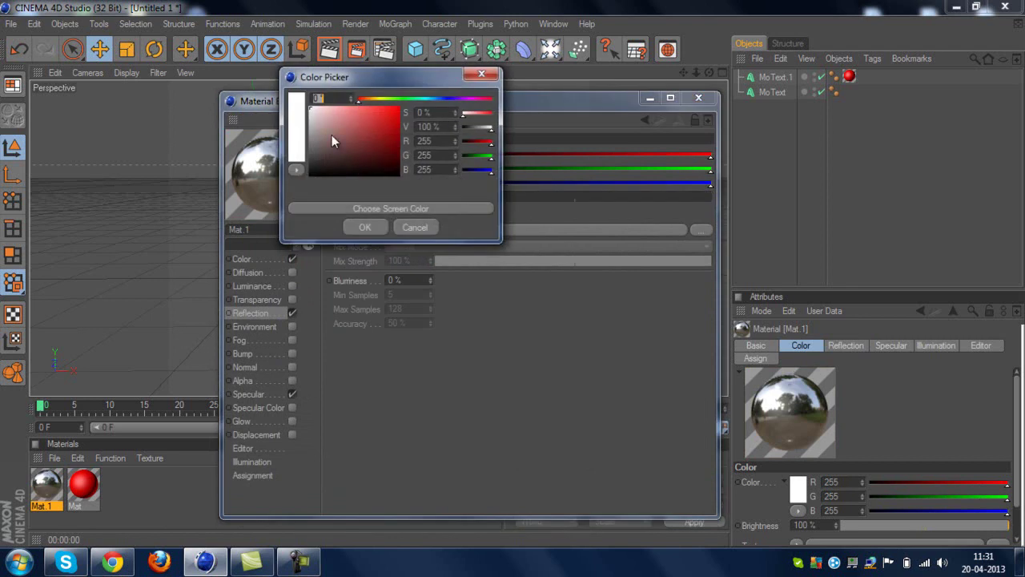
{"action": "left_click", "coordinate": [365, 228]}
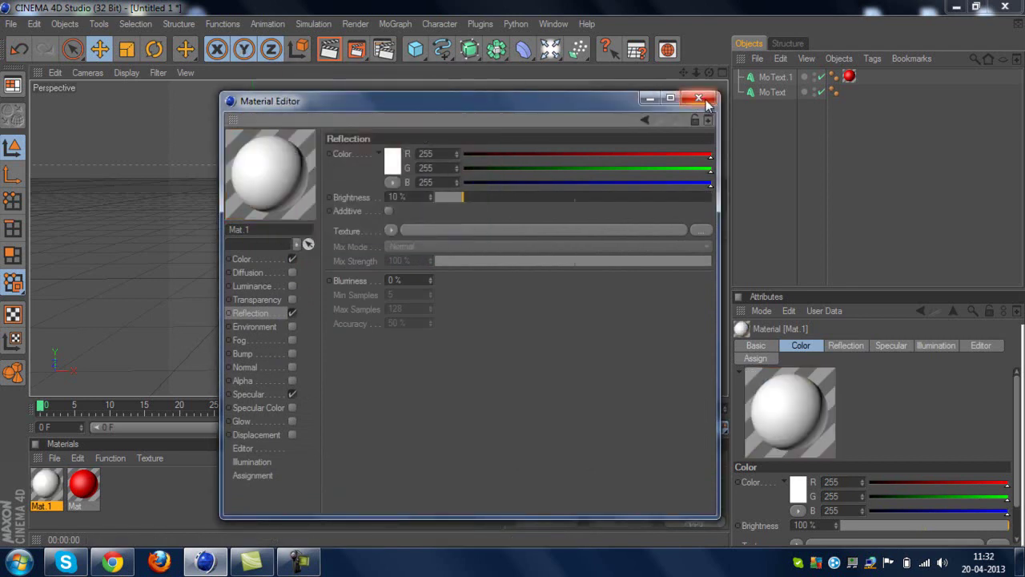
{"action": "left_click", "coordinate": [698, 97]}
- Apply the white material to the MoText text object and render the active view to check it
{"action": "left_click_drag", "start_coordinate": [237, 241], "coordinate": [304, 237]}
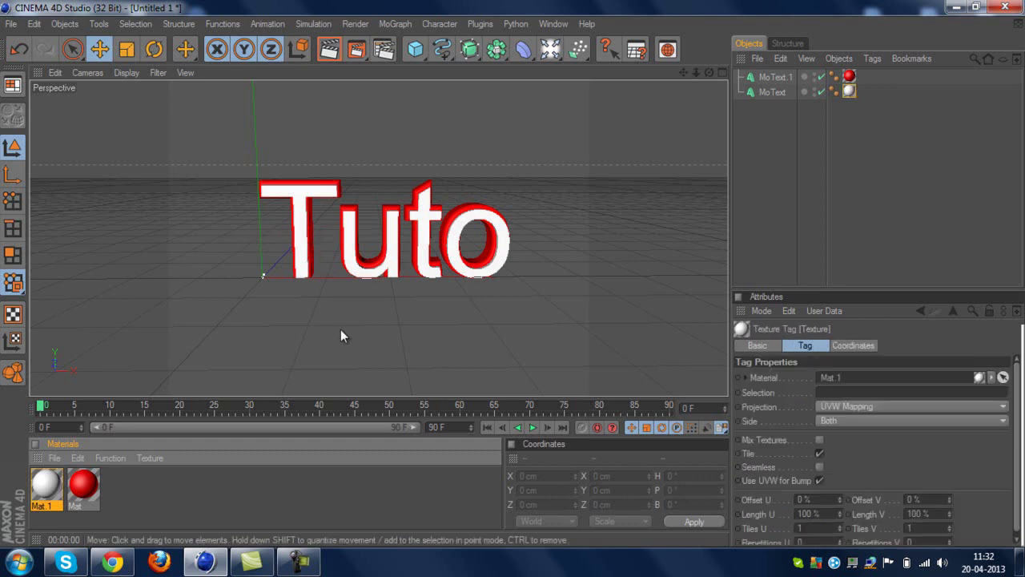
{"action": "left_click", "coordinate": [329, 50]}
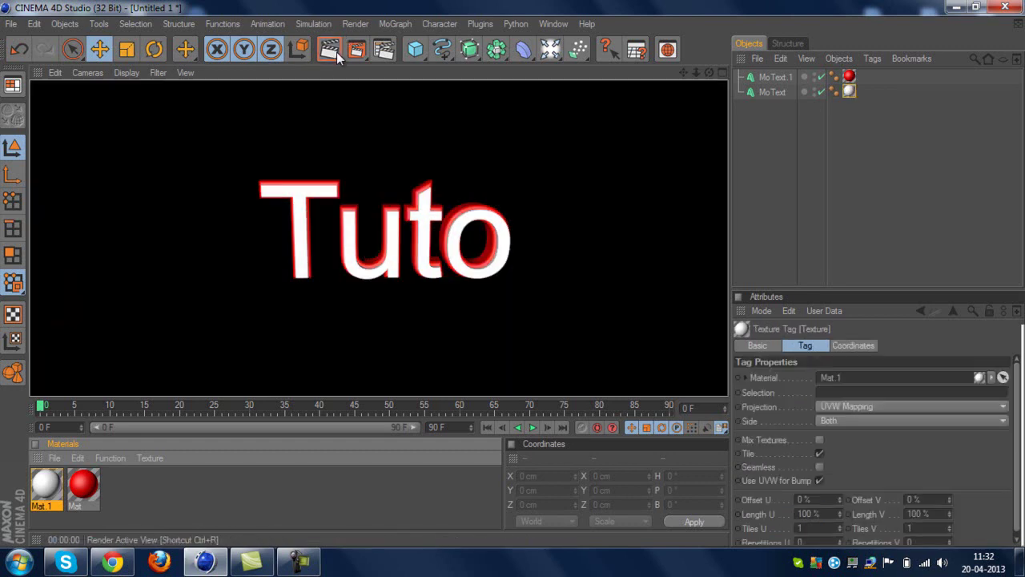
{"action": "left_click", "coordinate": [511, 269]}
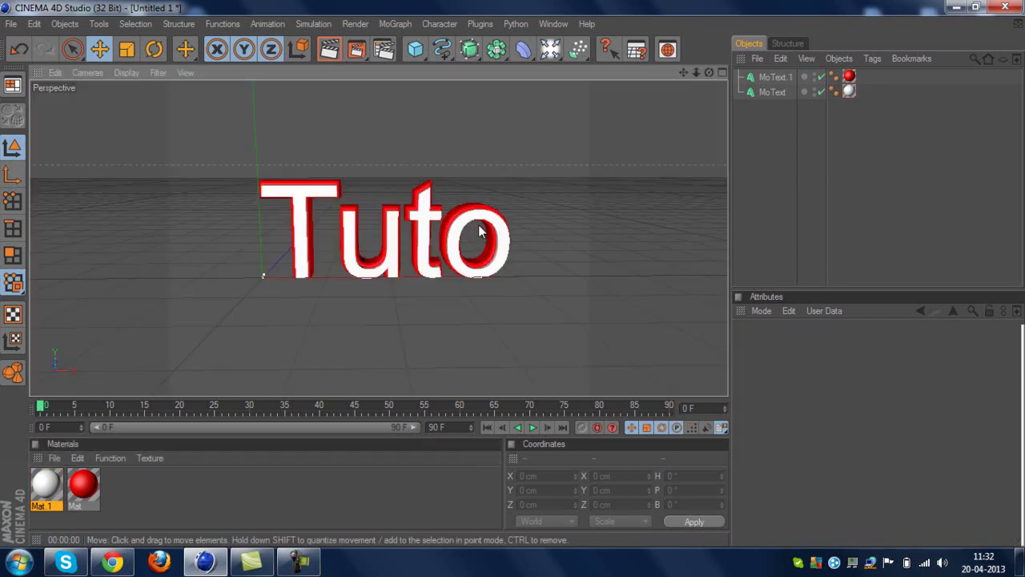
- Add a Floor object and shift it along X to about 234 cm
{"action": "left_click_drag", "start_coordinate": [559, 50], "coordinate": [672, 176]}
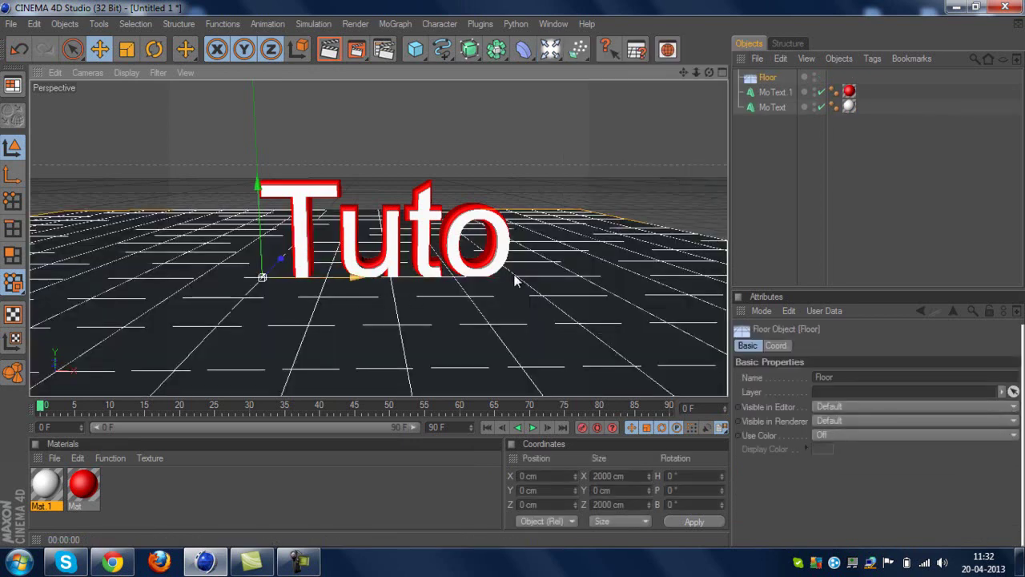
{"action": "mouse_move", "coordinate": [517, 279]}
{"action": "left_mouse_down"}
{"action": "mouse_move", "coordinate": [526, 279]}
{"action": "mouse_move", "coordinate": [508, 279]}
{"action": "left_mouse_up"}
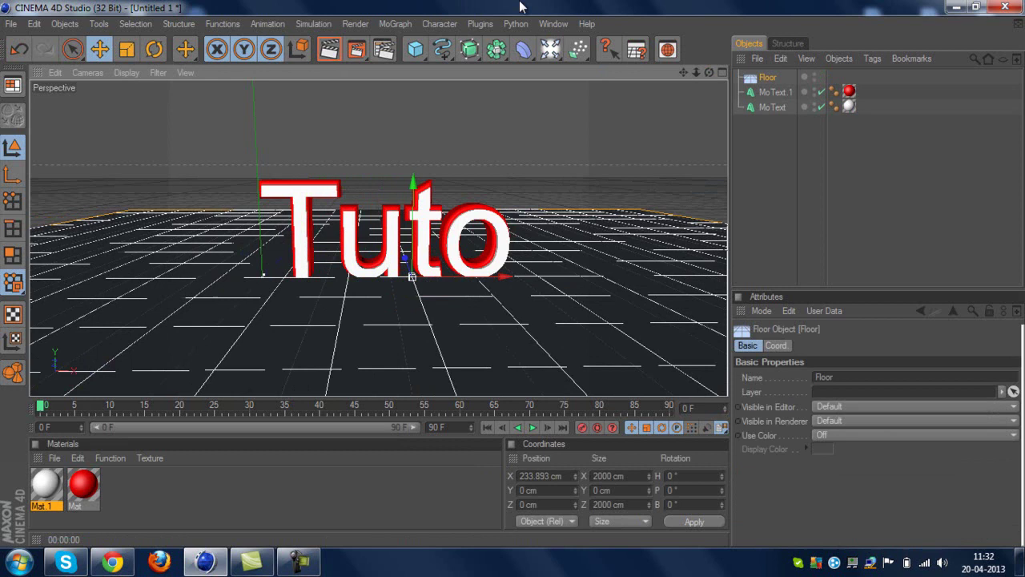
- Add an omni light and move it to about X 488 cm, Y 210 cm
{"action": "left_click", "coordinate": [558, 50]}
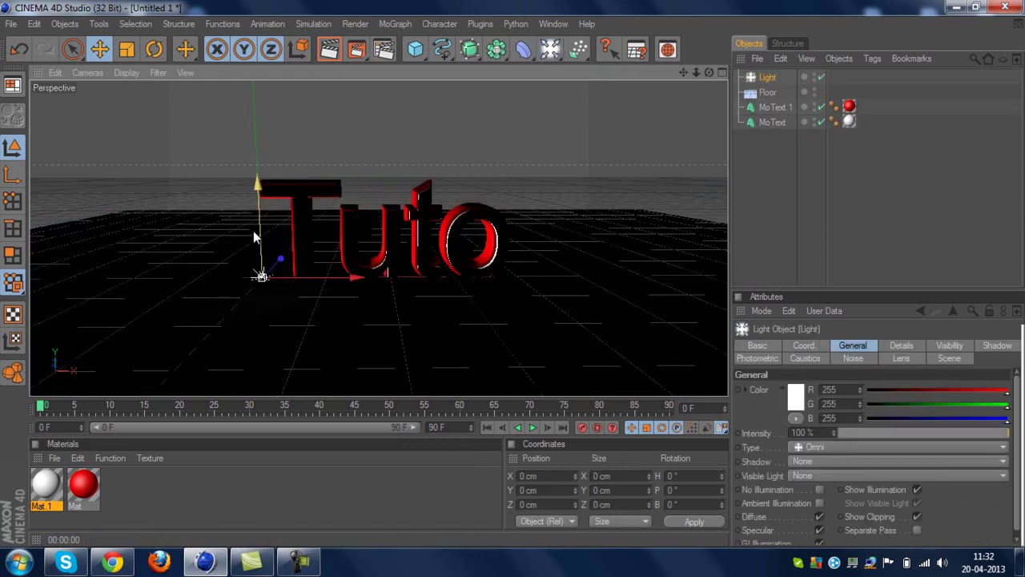
{"action": "left_click_drag", "start_coordinate": [261, 237], "coordinate": [261, 101]}
{"action": "left_click_drag", "start_coordinate": [512, 276], "coordinate": [532, 284]}
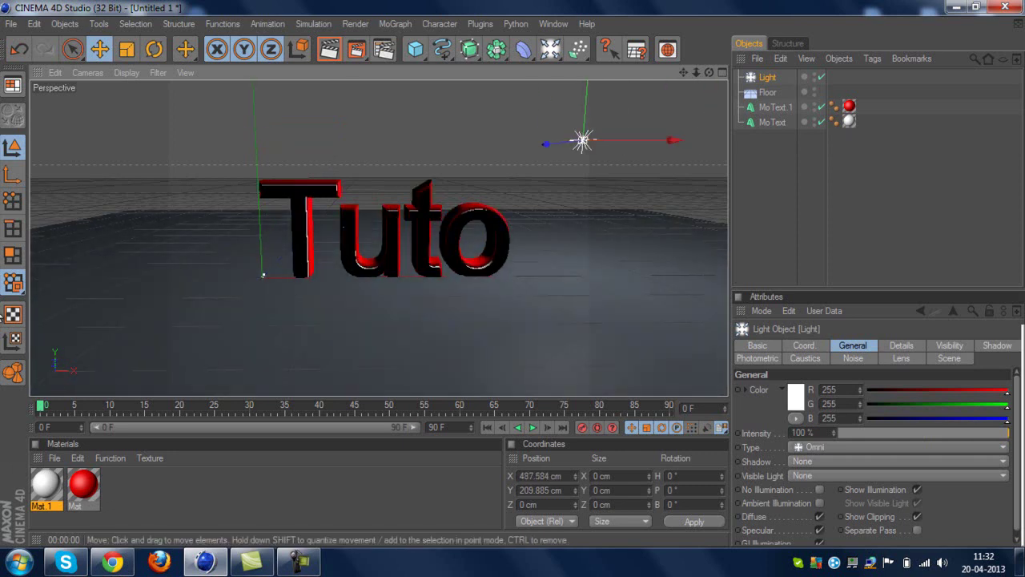
- Apply the white material to the floor and render the active view to check the lighting
{"action": "left_click_drag", "start_coordinate": [47, 486], "coordinate": [112, 337]}
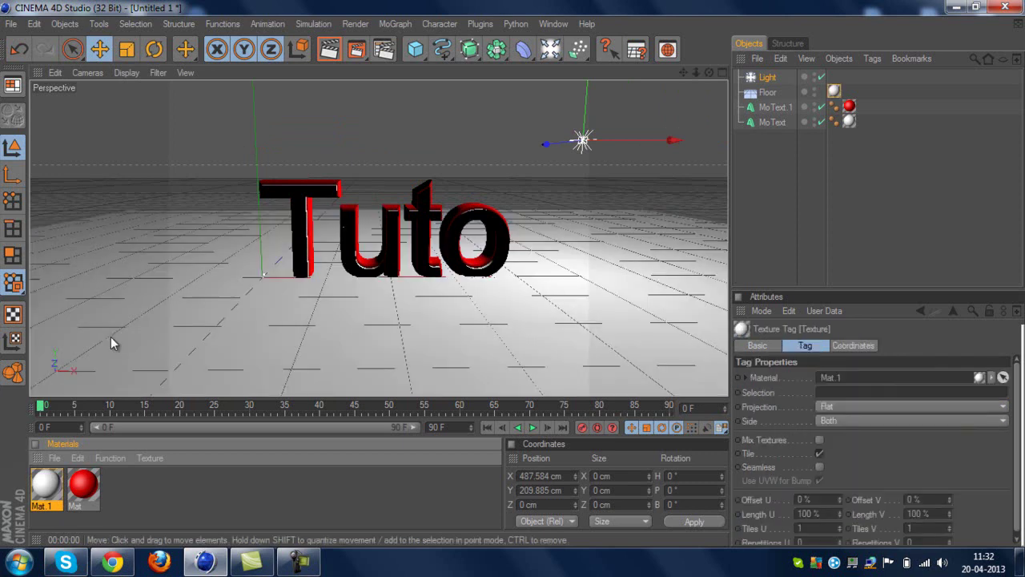
{"action": "left_click", "coordinate": [401, 148]}
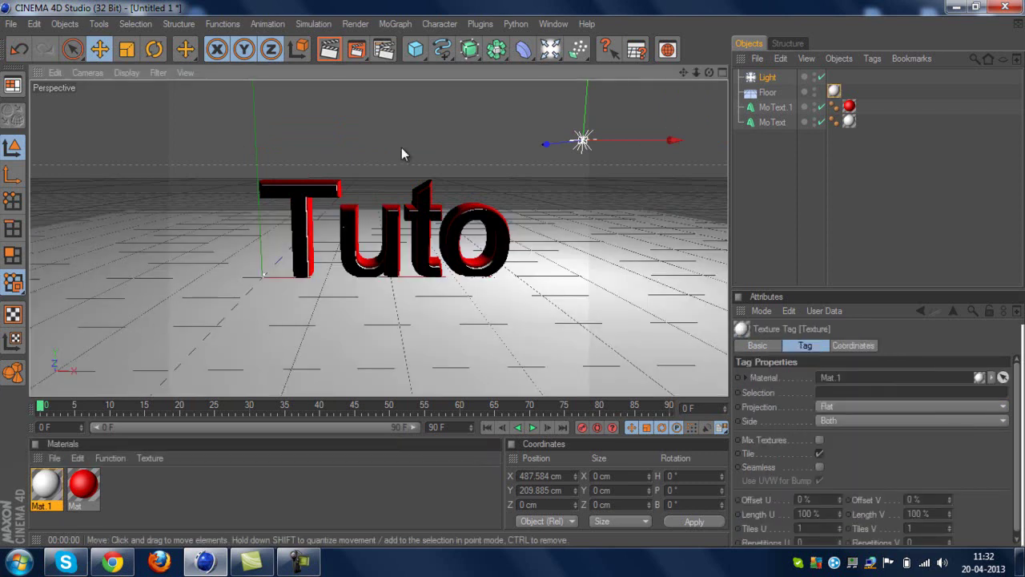
{"action": "left_click", "coordinate": [333, 51]}
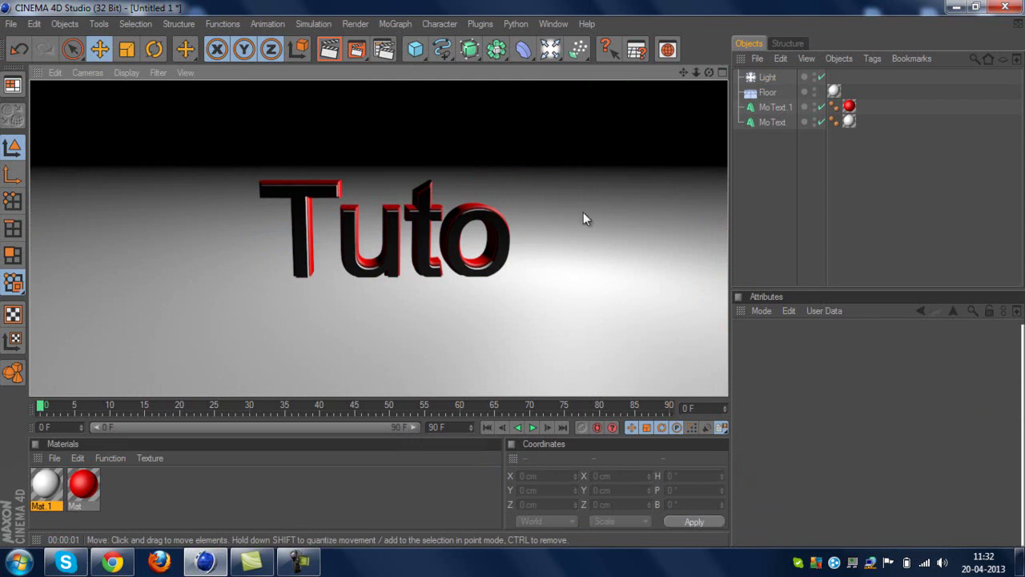
{"action": "left_click", "coordinate": [526, 230]}
- Reposition the light above the text at about X 177 cm, Y 168 cm
{"action": "left_click", "coordinate": [583, 142]}
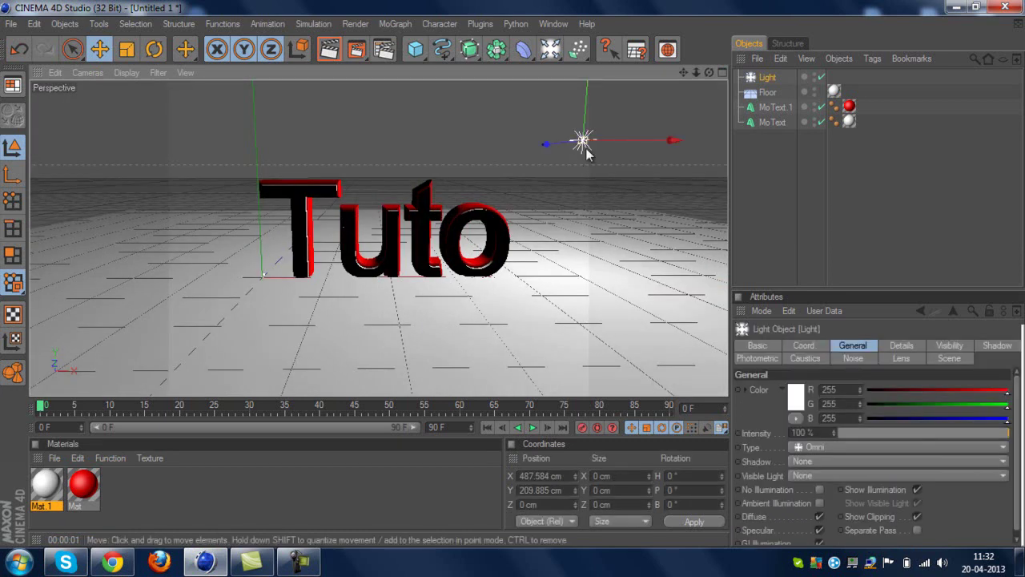
{"action": "mouse_move", "coordinate": [514, 281]}
{"action": "left_mouse_down"}
{"action": "mouse_move", "coordinate": [496, 289]}
{"action": "mouse_move", "coordinate": [515, 280]}
{"action": "mouse_move", "coordinate": [507, 265]}
{"action": "mouse_move", "coordinate": [515, 277]}
{"action": "left_mouse_up"}
{"action": "left_click_drag", "start_coordinate": [597, 170], "coordinate": [488, 277]}
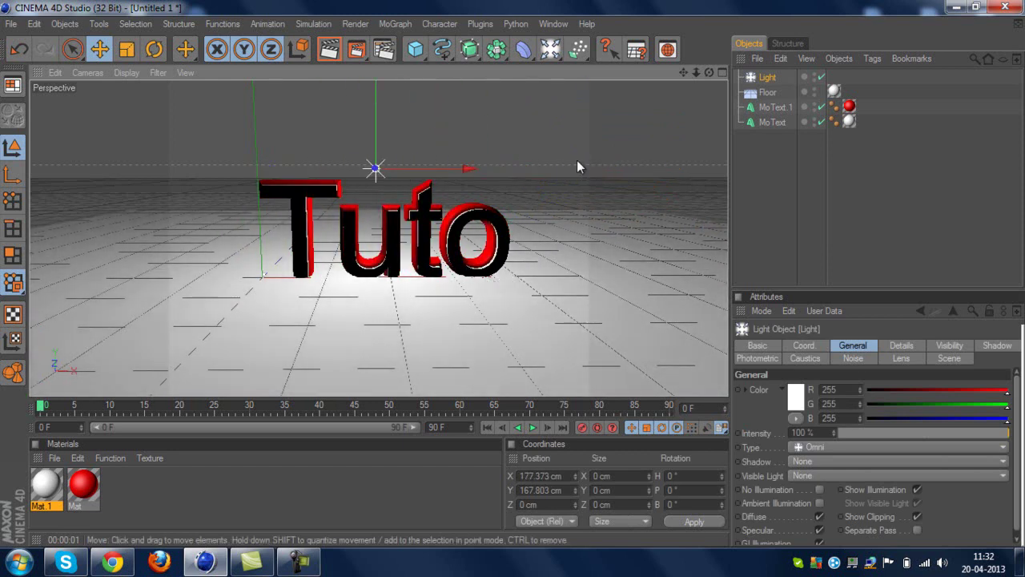
- Add two more omni lights, one at about X 0, Y 137 cm and one at about X 462 cm, Y 132 cm, and render the view
{"action": "left_click", "coordinate": [549, 50]}
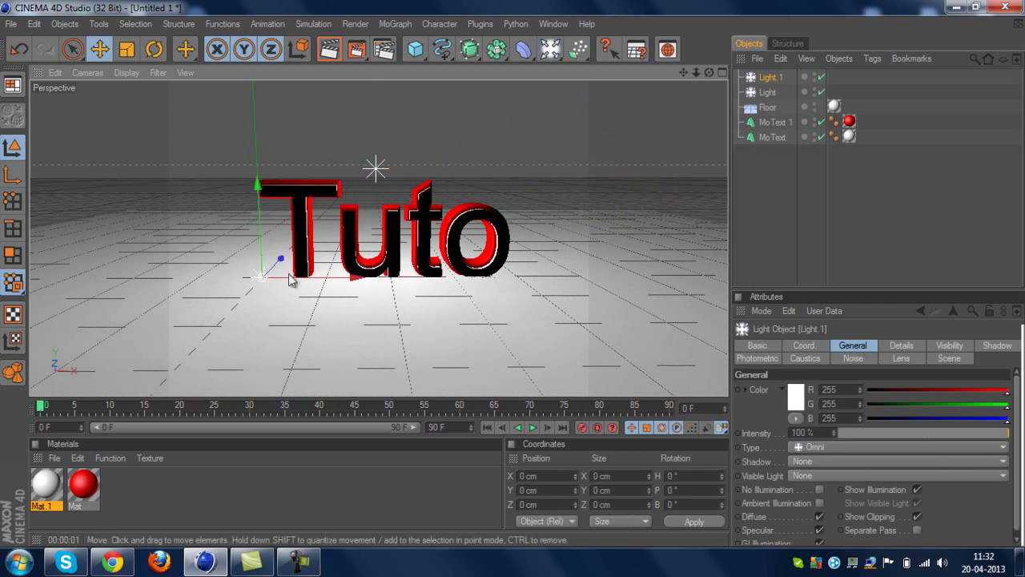
{"action": "left_click_drag", "start_coordinate": [254, 232], "coordinate": [515, 282]}
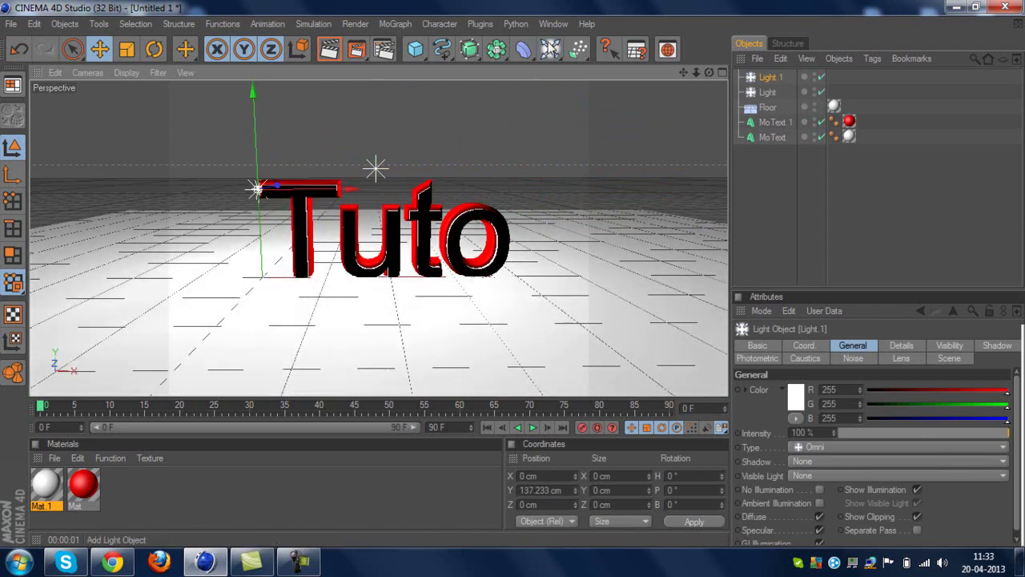
{"action": "left_click", "coordinate": [549, 50]}
{"action": "left_click_drag", "start_coordinate": [573, 282], "coordinate": [526, 281]}
{"action": "left_click_drag", "start_coordinate": [564, 194], "coordinate": [566, 103]}
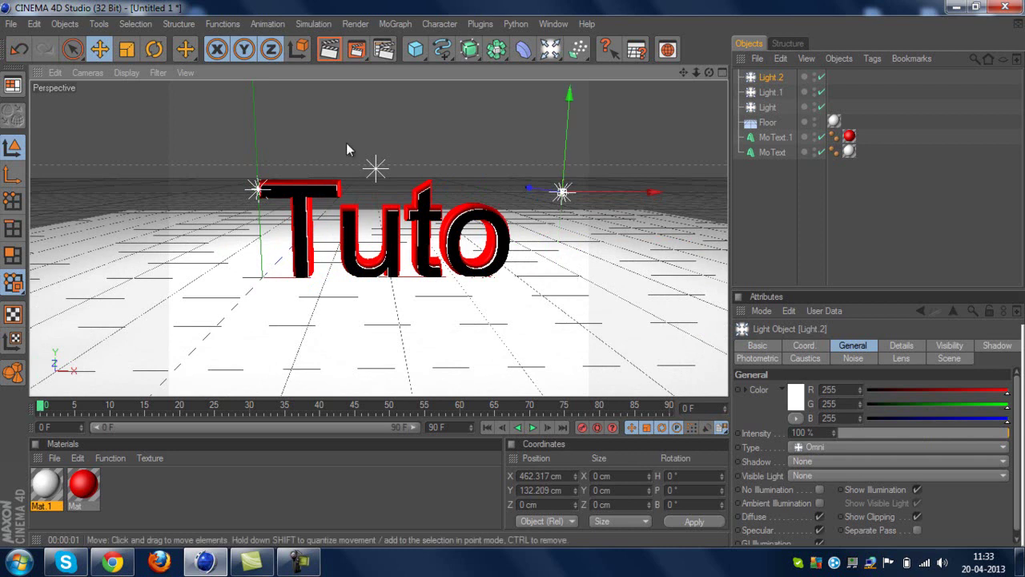
{"action": "left_click", "coordinate": [324, 49]}
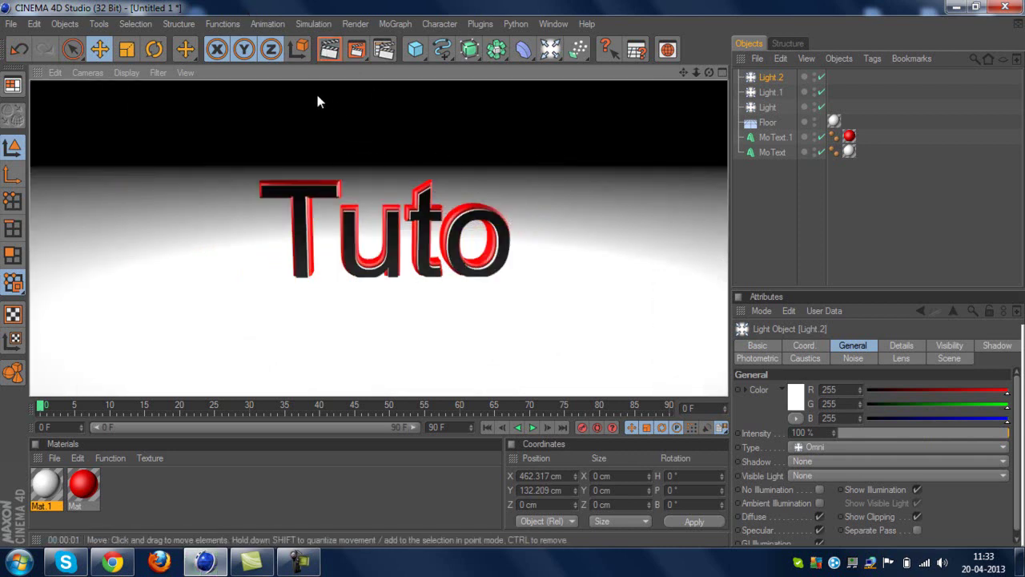
{"action": "left_click", "coordinate": [126, 171]}
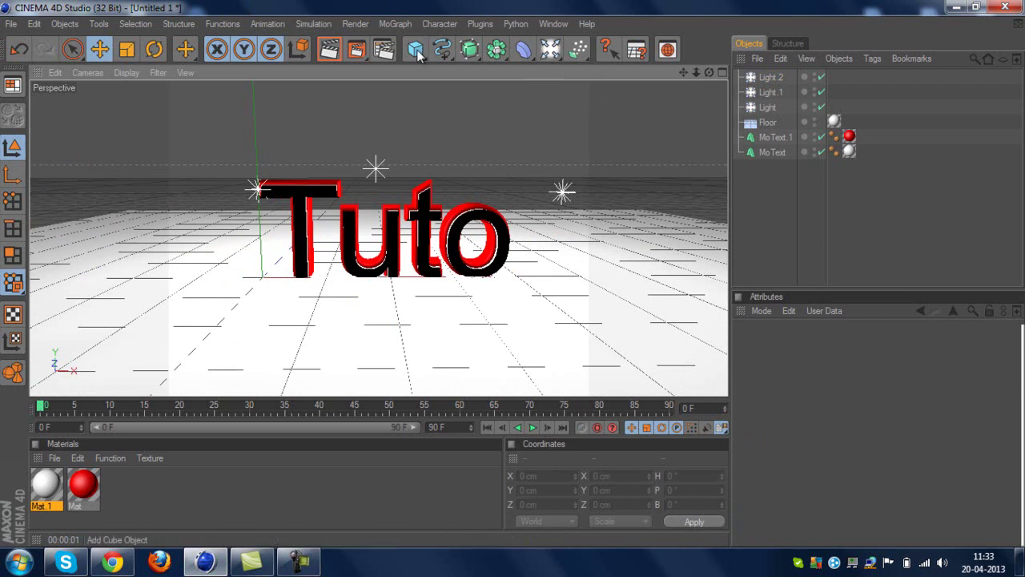
- Add a Sky object to the scene and render the active view
{"action": "left_click_drag", "start_coordinate": [551, 50], "coordinate": [590, 200]}
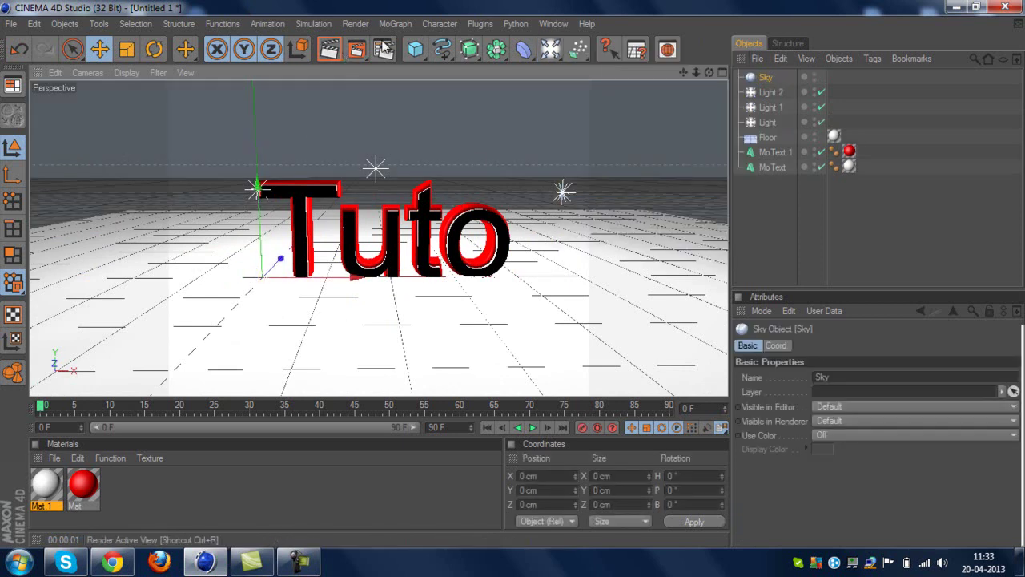
{"action": "left_click", "coordinate": [338, 58]}
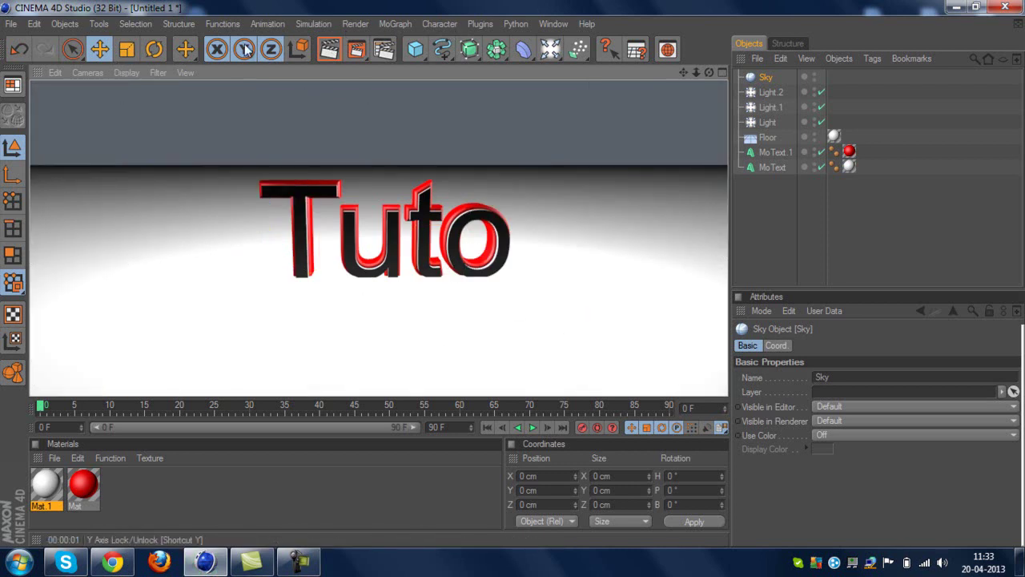
- Set the render to save as "tuto" in the CINEMA RENDU folder and render the scene to the Picture Viewer
{"action": "left_click", "coordinate": [353, 25]}
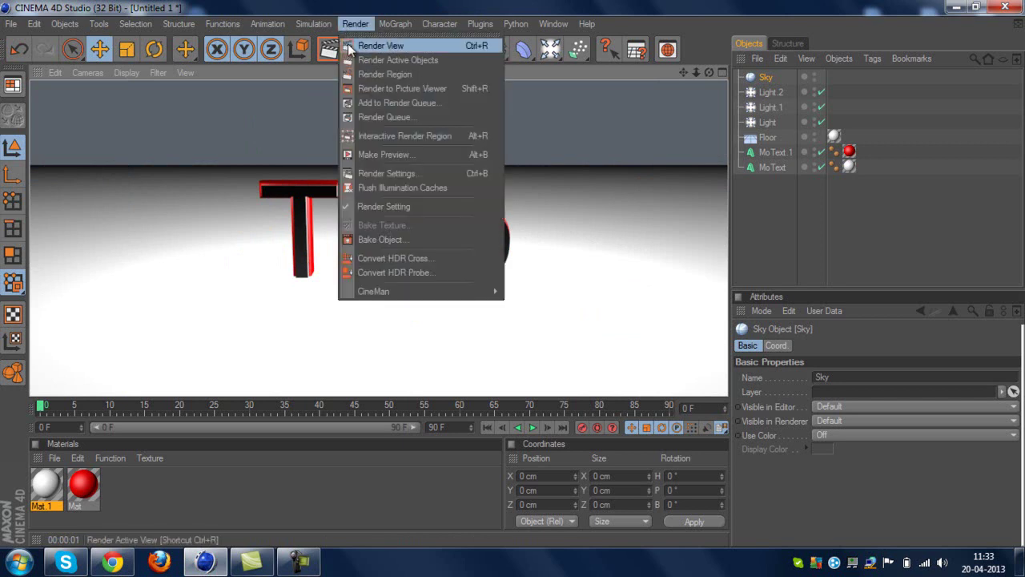
{"action": "left_click", "coordinate": [349, 47]}
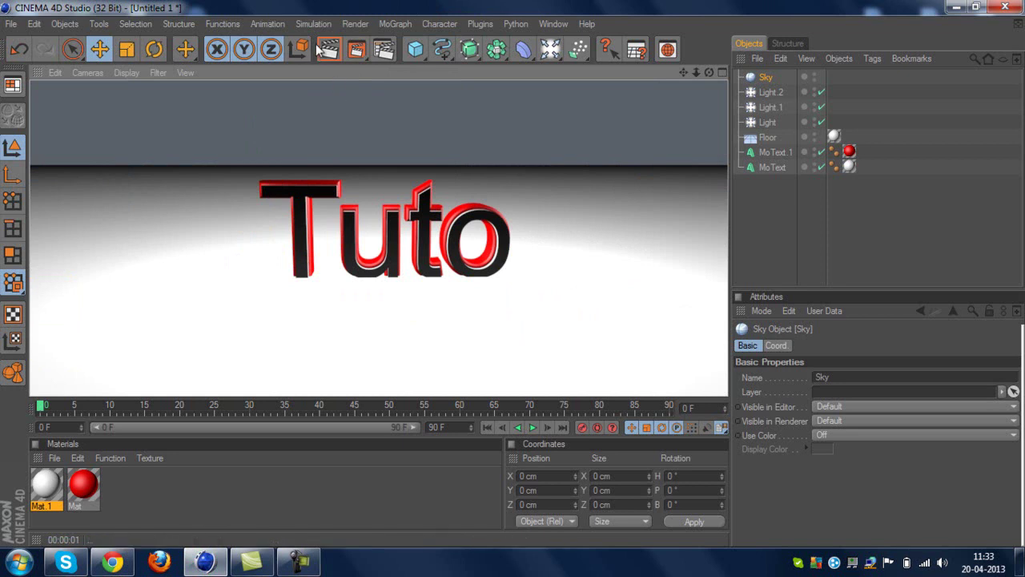
{"action": "left_click", "coordinate": [378, 52]}
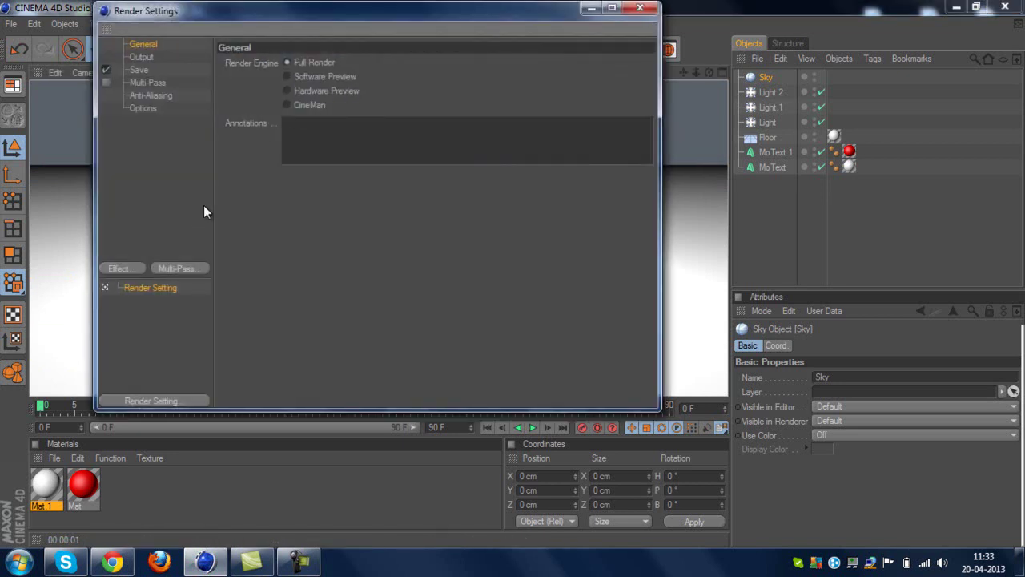
{"action": "left_click", "coordinate": [136, 71]}
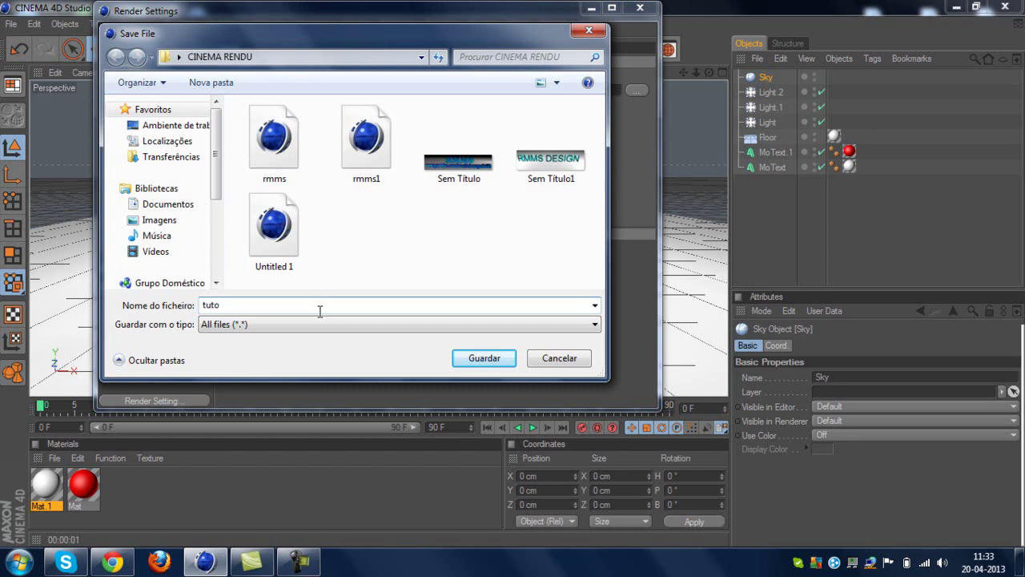
{"action": "left_click", "coordinate": [485, 361]}
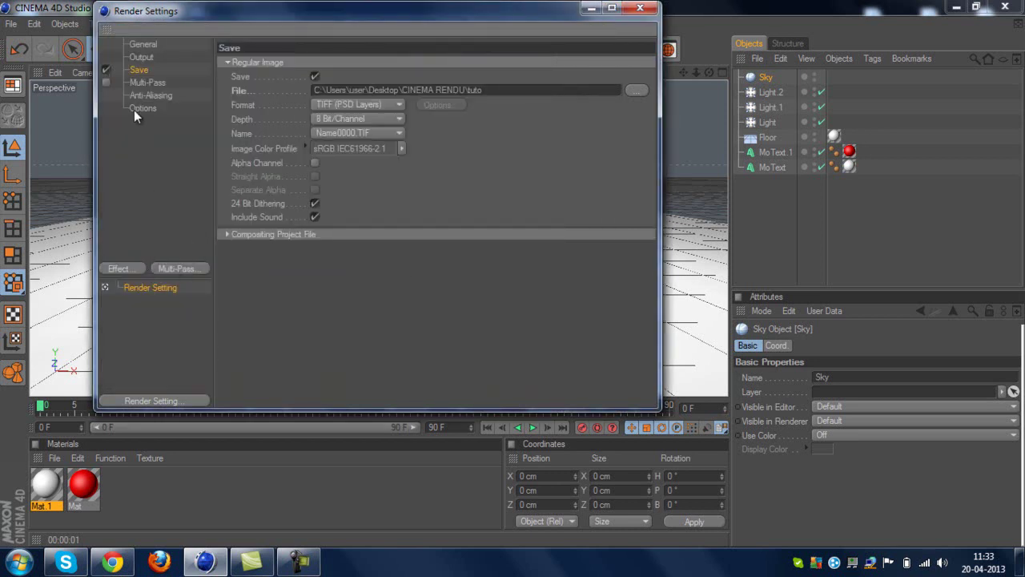
{"action": "left_click", "coordinate": [646, 12]}
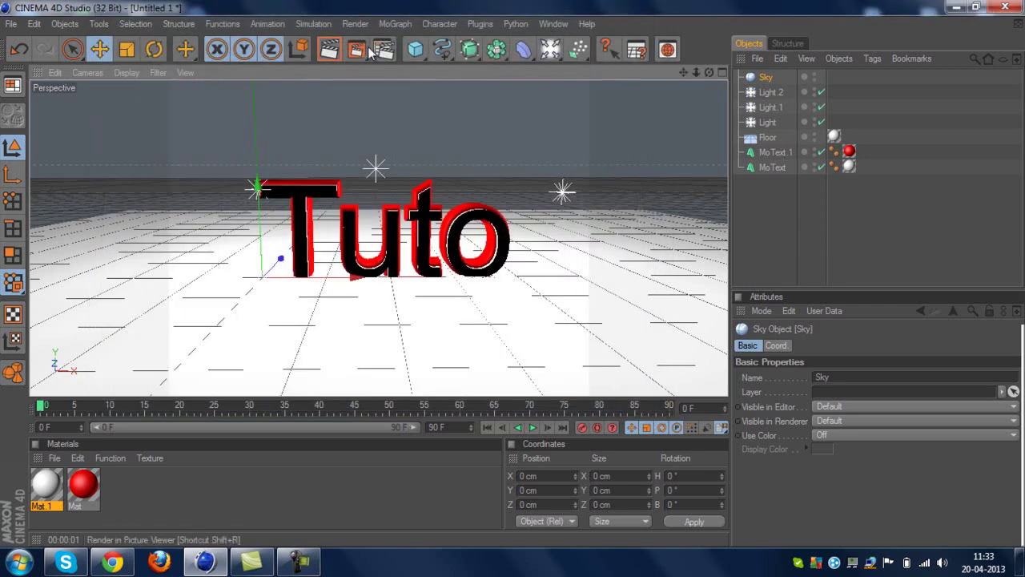
{"action": "left_click", "coordinate": [352, 49]}
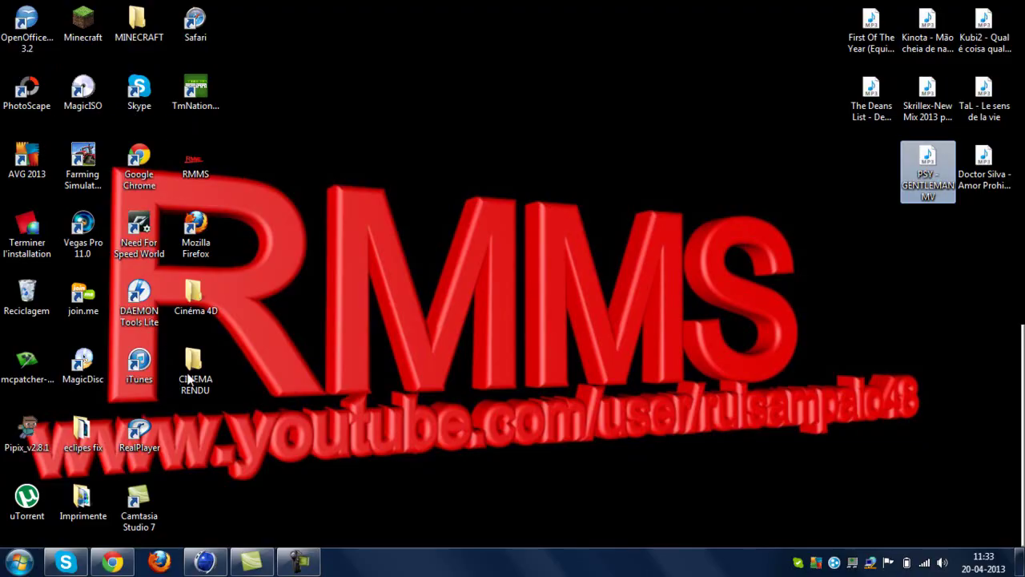
- Open the CINEMA RENDU folder on the desktop and view the rendered tuto image in Nero PhotoSnap Viewer
{"action": "double_click", "coordinate": [193, 368]}
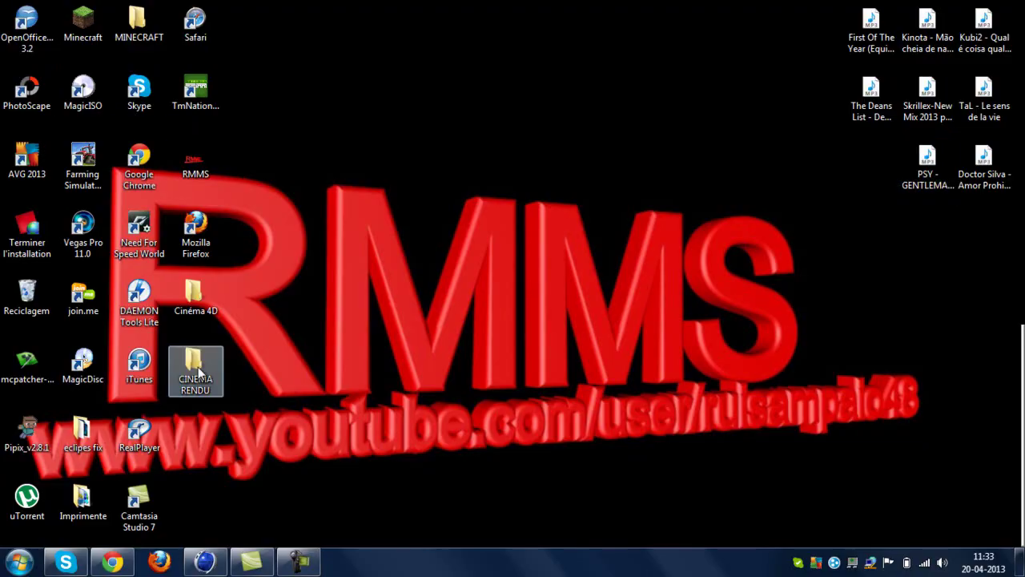
{"action": "double_click", "coordinate": [462, 96]}
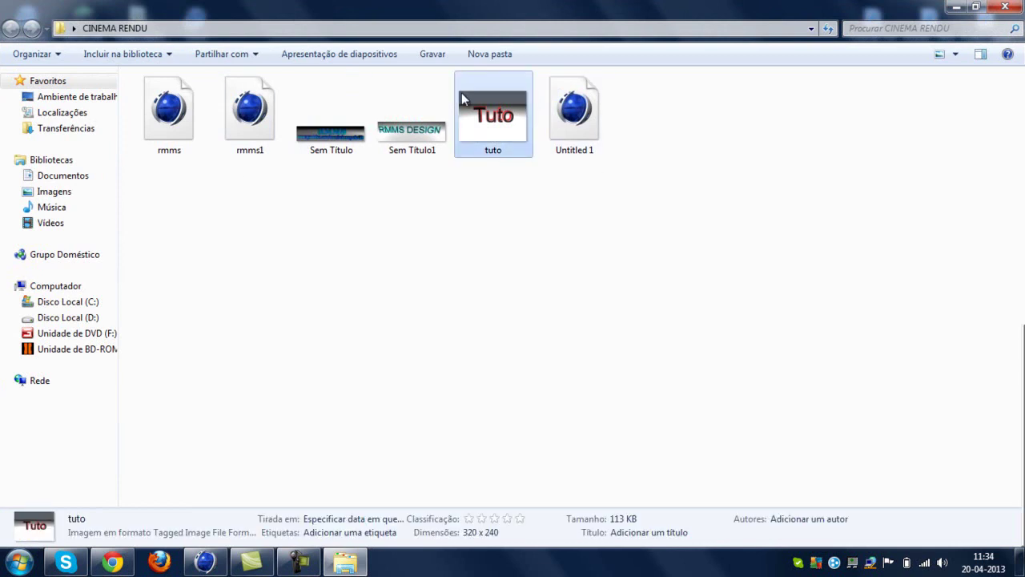
{"action": "scroll", "coordinate": [406, 303], "scroll_direction": "up", "scroll_amount": 1}
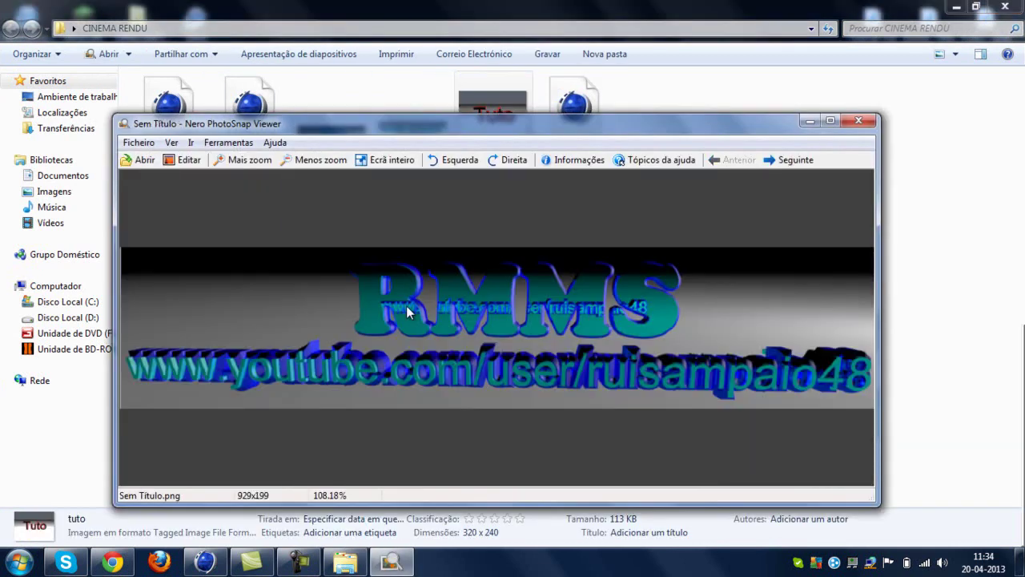
{"action": "scroll", "coordinate": [420, 293], "scroll_direction": "down", "scroll_amount": 1}
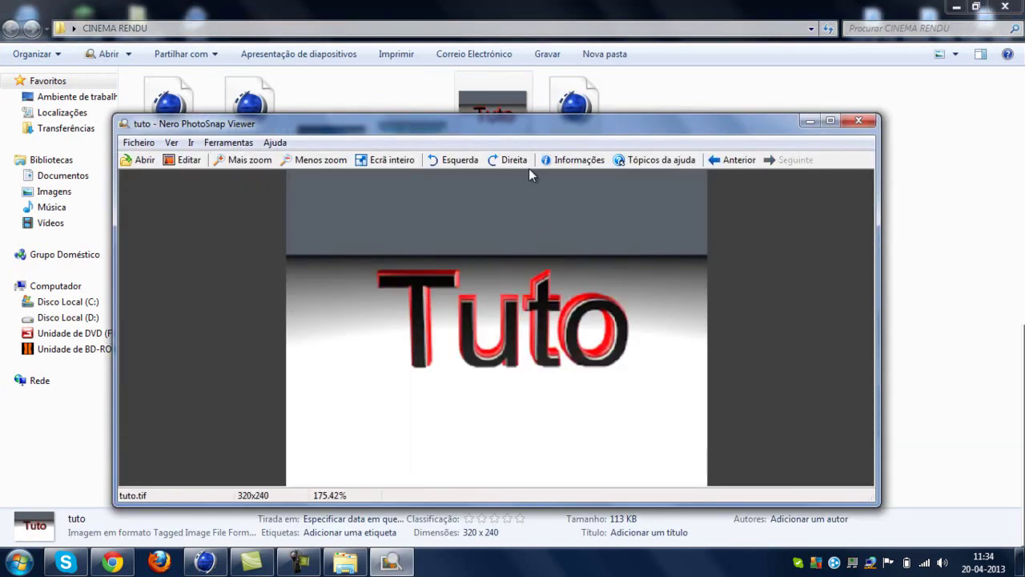
{"action": "left_click", "coordinate": [858, 120]}
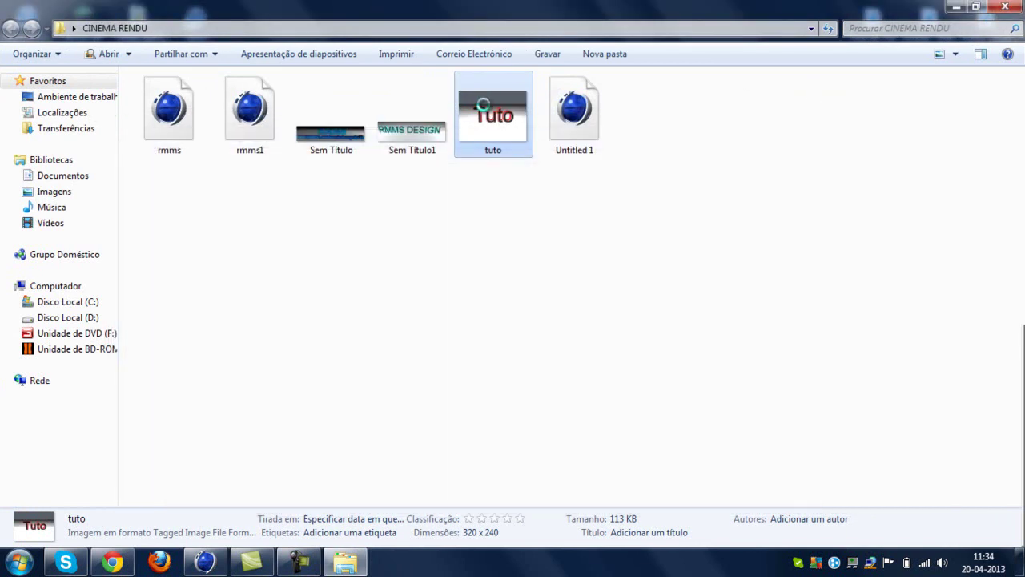
- Open the tuto image with Visualizador de Fotografias do Windows, inspect it enlarged and close the viewer
{"action": "right_click", "coordinate": [483, 105]}
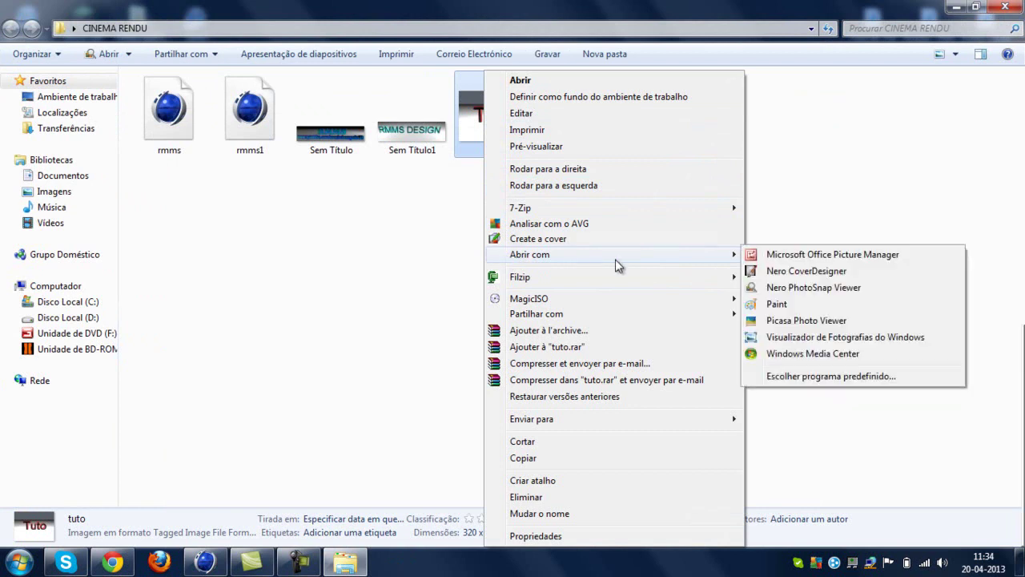
{"action": "mouse_move", "coordinate": [725, 254]}
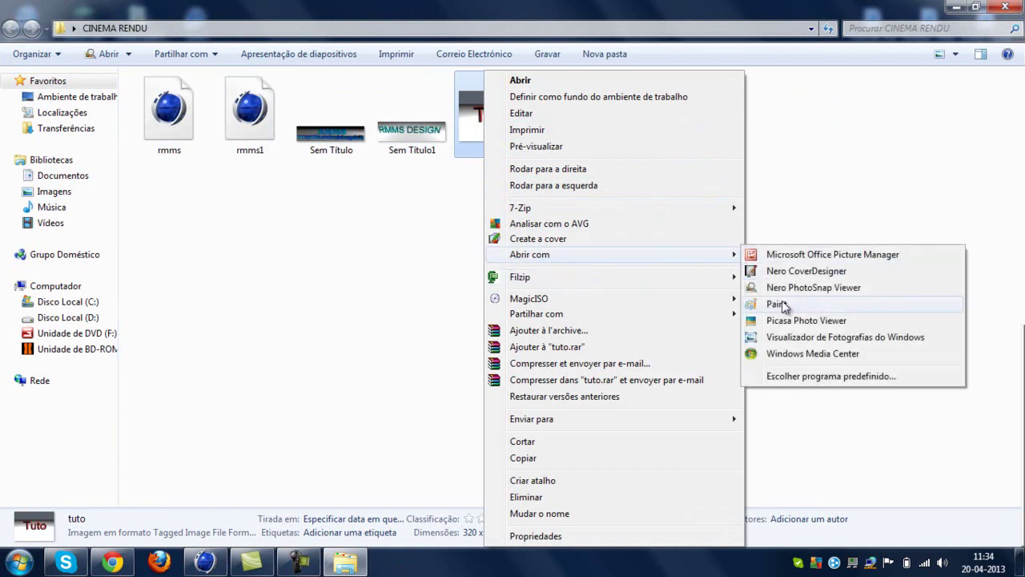
{"action": "left_click", "coordinate": [775, 337]}
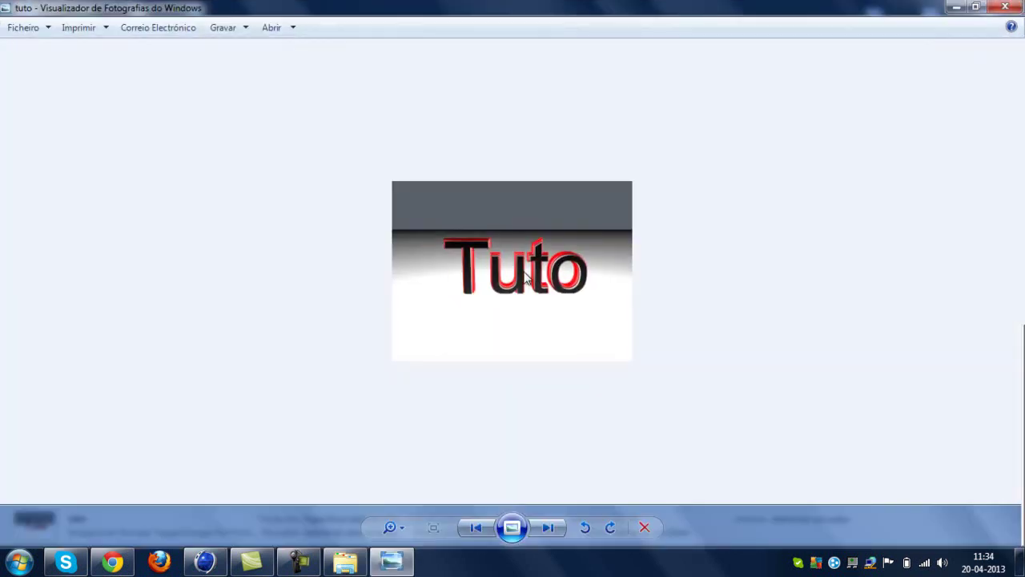
{"action": "scroll", "coordinate": [524, 271], "scroll_direction": "up", "scroll_amount": 4}
{"action": "scroll", "coordinate": [524, 271], "scroll_direction": "down", "scroll_amount": 3}
{"action": "scroll", "coordinate": [524, 271], "scroll_direction": "down", "scroll_amount": 1}
{"action": "left_click", "coordinate": [1005, 7]}
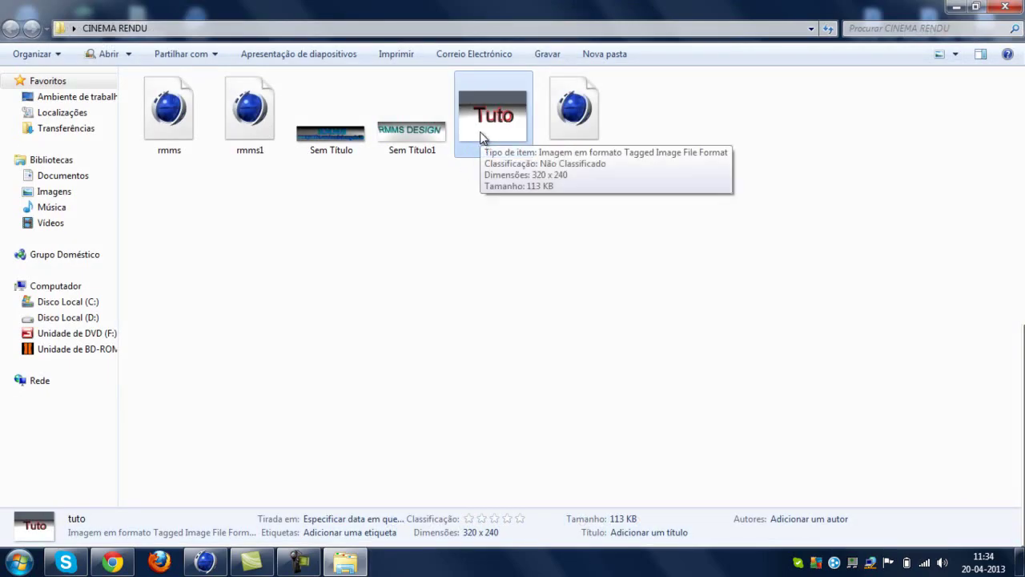
- Close the CINEMA RENDU folder, switch back to Cinema 4D and close the Picture Viewer
{"action": "left_click", "coordinate": [1007, 7]}
{"action": "left_click_drag", "start_coordinate": [281, 142], "coordinate": [821, 483]}
{"action": "left_click_drag", "start_coordinate": [951, 451], "coordinate": [480, 346]}
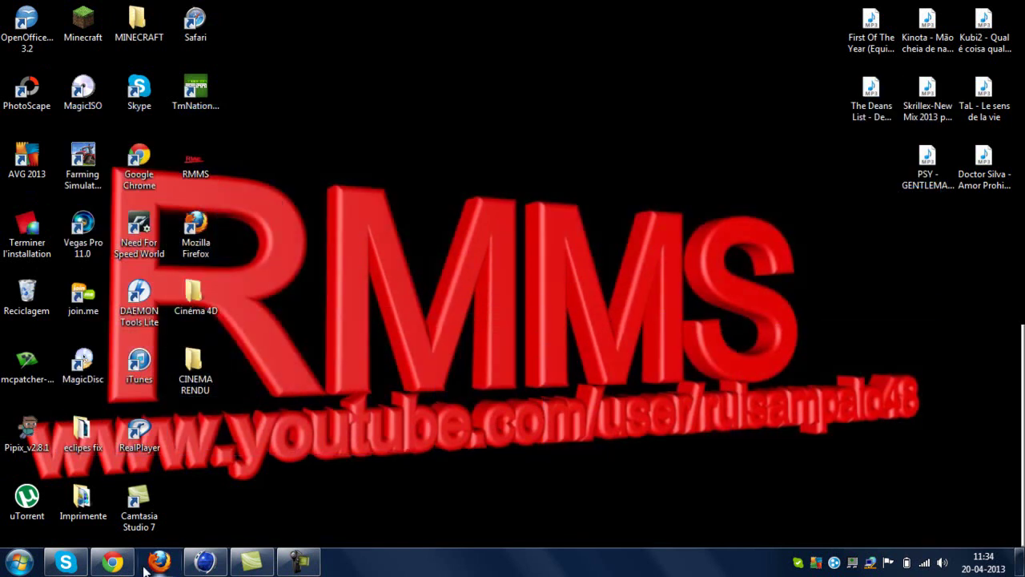
{"action": "left_click", "coordinate": [205, 561]}
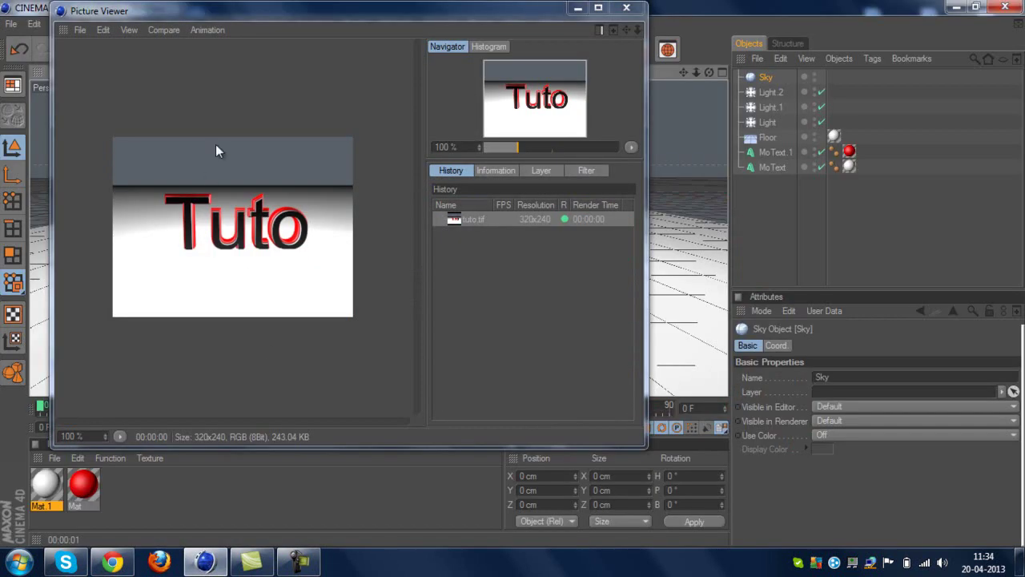
{"action": "left_click", "coordinate": [627, 9]}
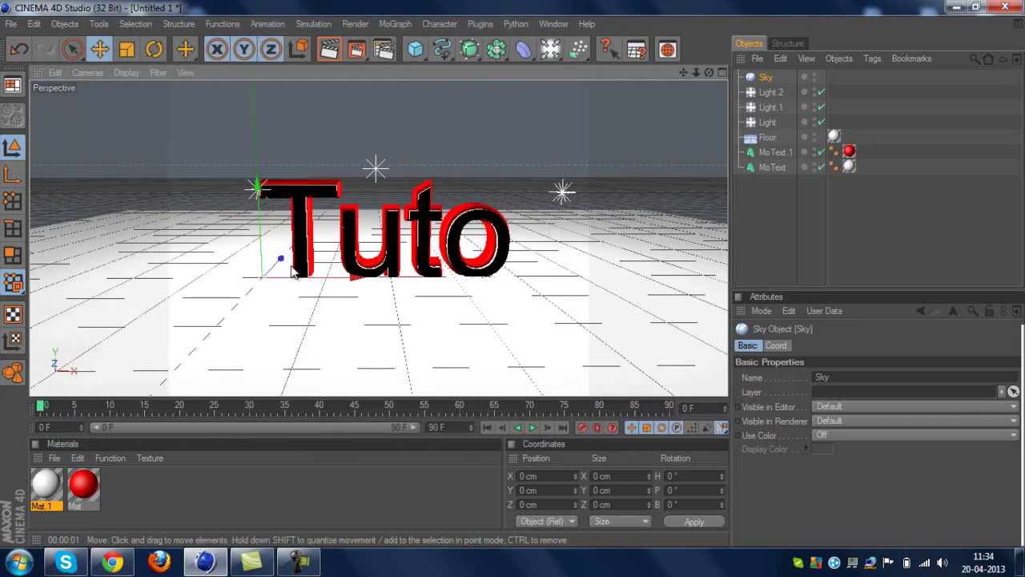
- Move the Sky object to about Z -31 cm and select the Floor object
{"action": "left_click_drag", "start_coordinate": [271, 256], "coordinate": [515, 280]}
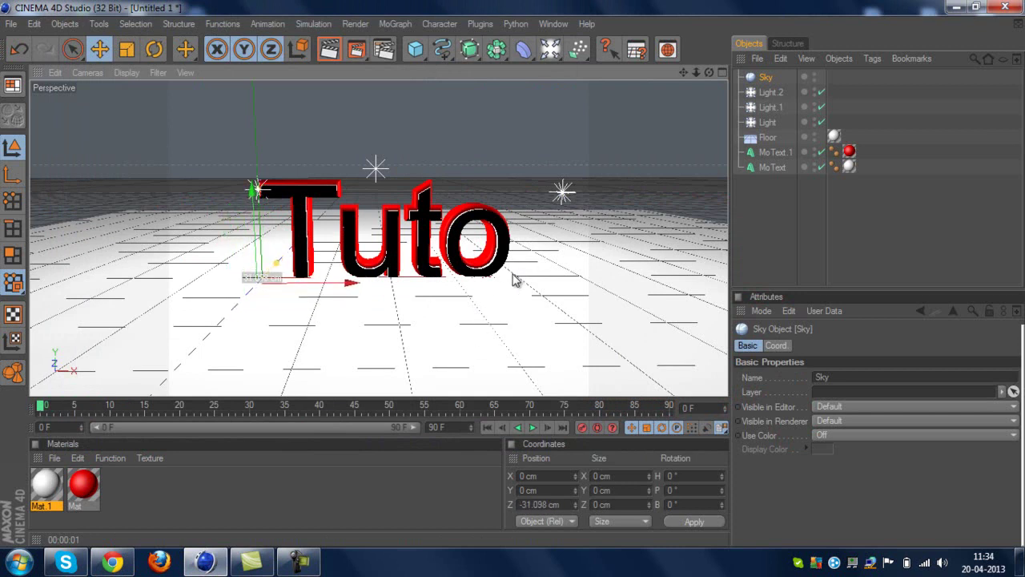
{"action": "left_click", "coordinate": [131, 324]}
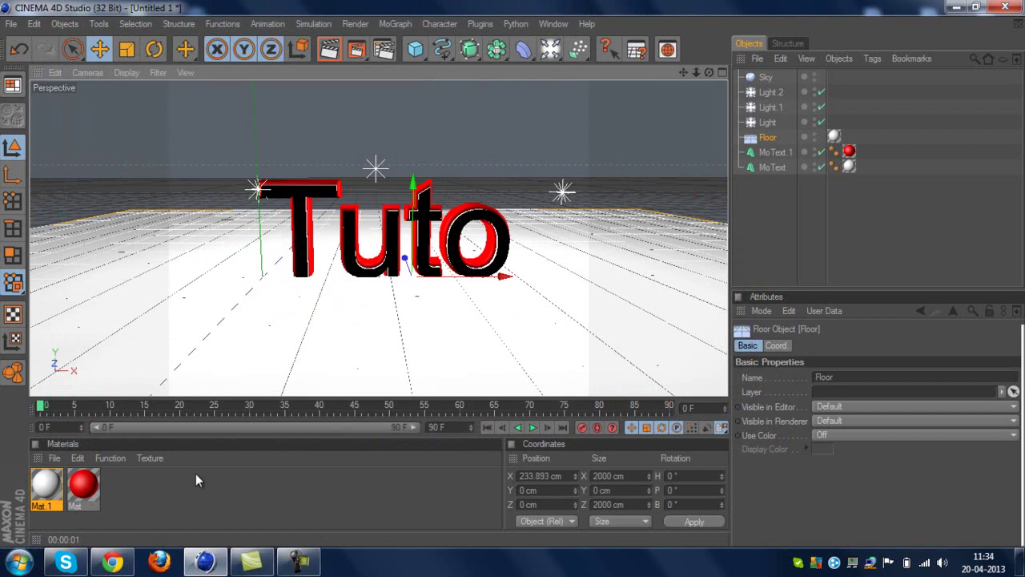